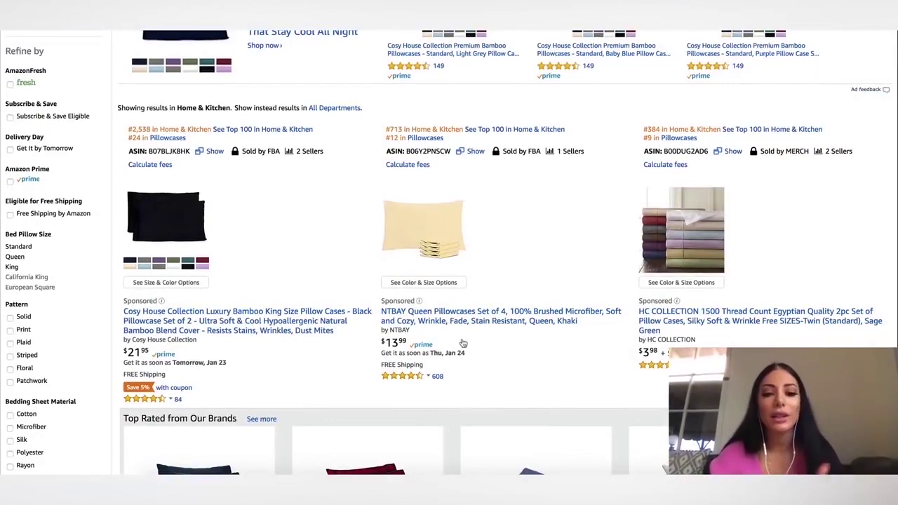
- Open the Cosy House Collection bamboo king size pillowcase listing and check its Best Sellers Rank in Home & Kitchen
{"action": "left_click", "coordinate": [278, 323]}
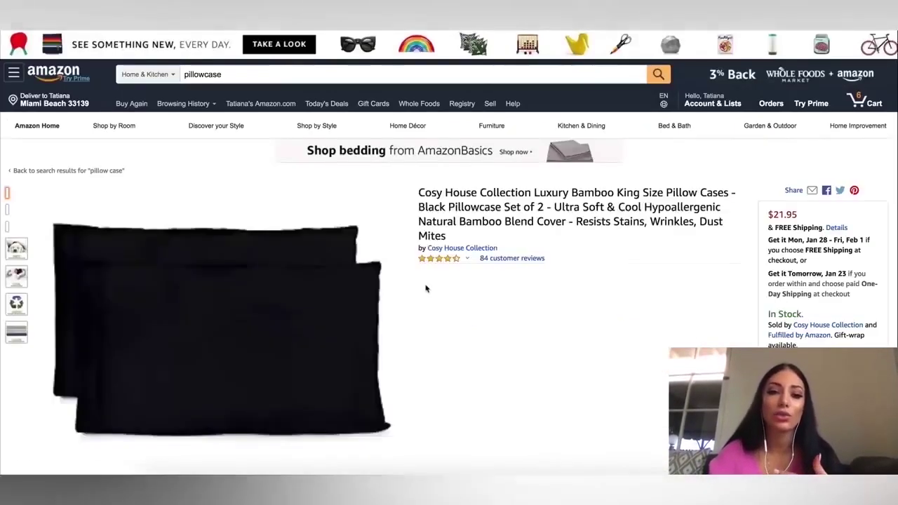
{"action": "scroll", "coordinate": [425, 288], "scroll_direction": "down", "scroll_amount": 15}
{"action": "scroll", "coordinate": [425, 288], "scroll_direction": "down", "scroll_amount": 15}
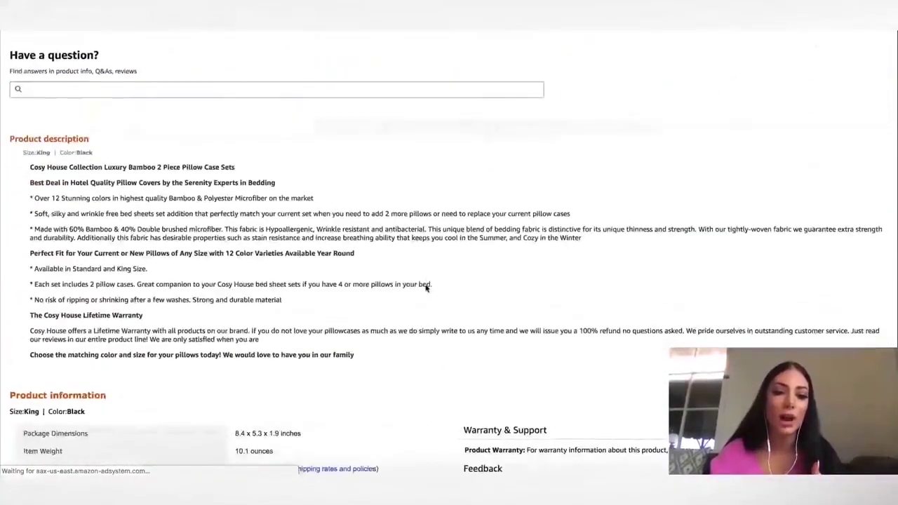
{"action": "scroll", "coordinate": [260, 285], "scroll_direction": "down", "scroll_amount": 1}
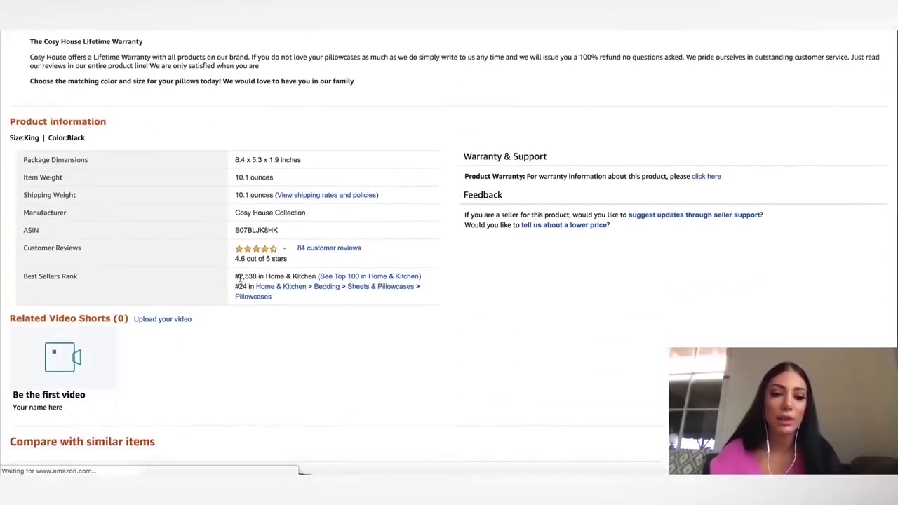
{"action": "left_click_drag", "start_coordinate": [235, 277], "coordinate": [318, 276]}
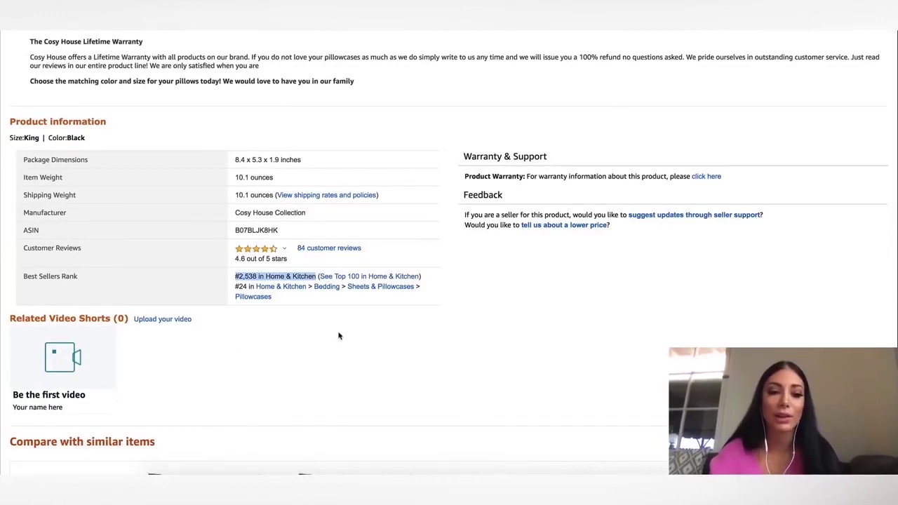
- Return to the pillow case search results, run Helium 10's Xray product research on them and check the success score
{"action": "key", "text": "alt+Left"}
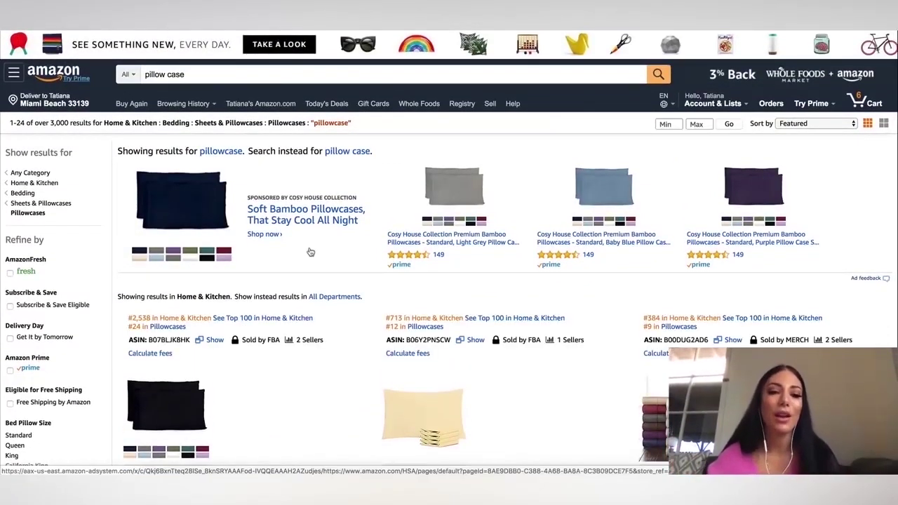
{"action": "scroll", "coordinate": [310, 252], "scroll_direction": "down", "scroll_amount": 1}
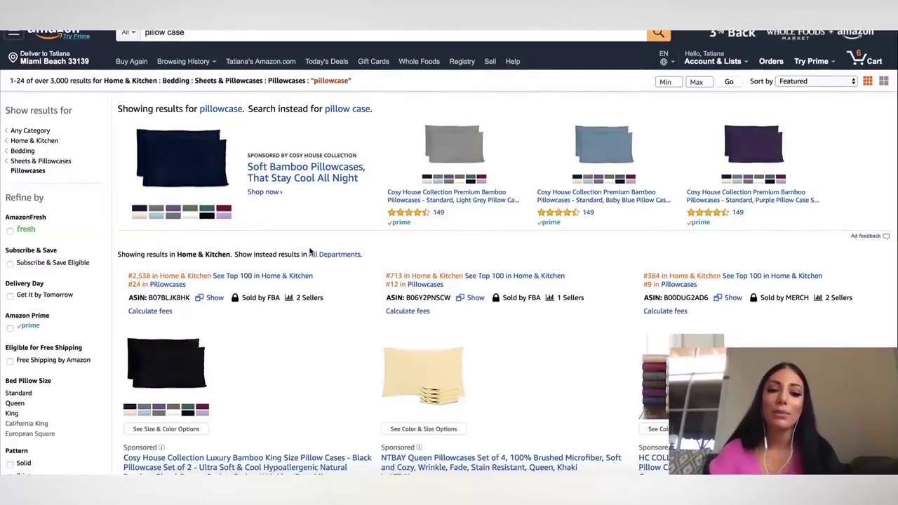
{"action": "scroll", "coordinate": [310, 252], "scroll_direction": "down", "scroll_amount": 2}
{"action": "scroll", "coordinate": [310, 252], "scroll_direction": "up", "scroll_amount": 3}
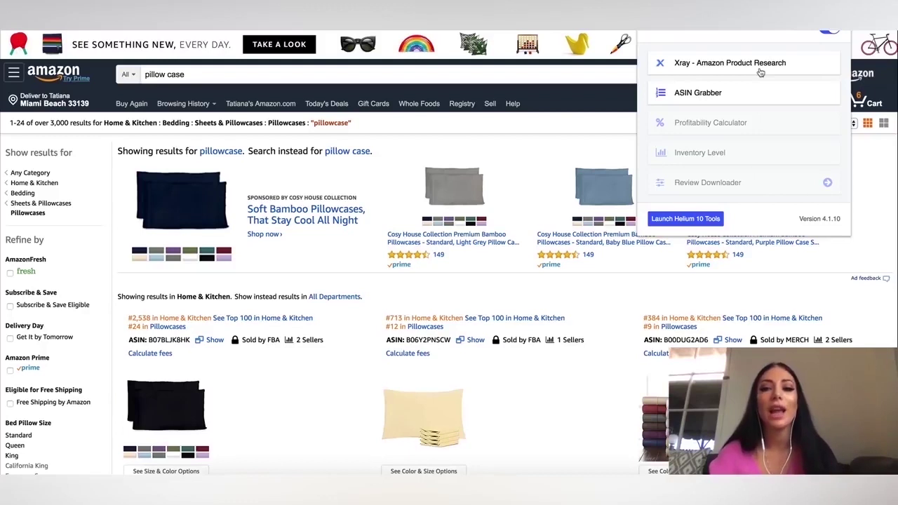
{"action": "left_click", "coordinate": [760, 70]}
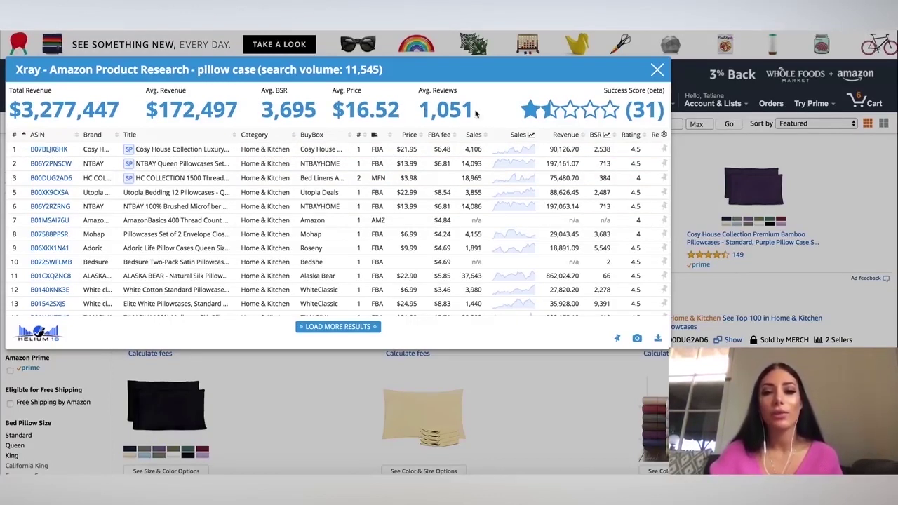
{"action": "mouse_move", "coordinate": [637, 90]}
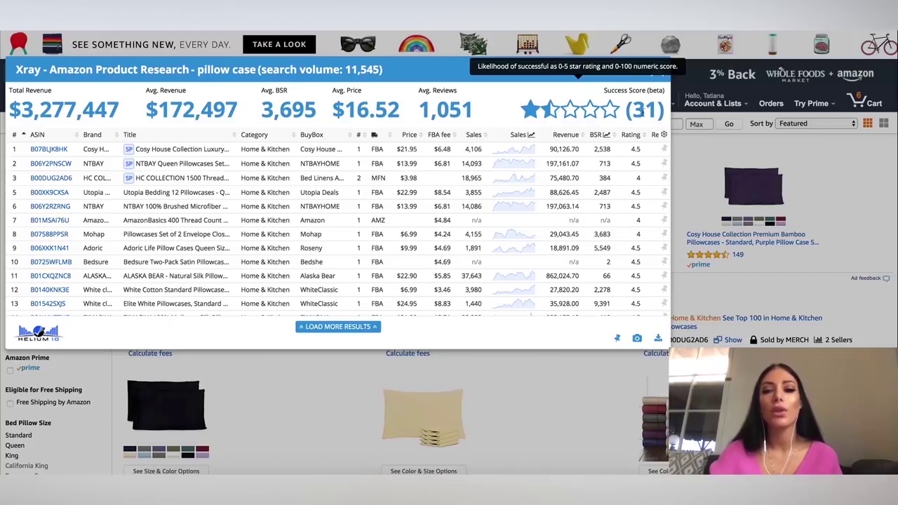
{"action": "mouse_move", "coordinate": [546, 112]}
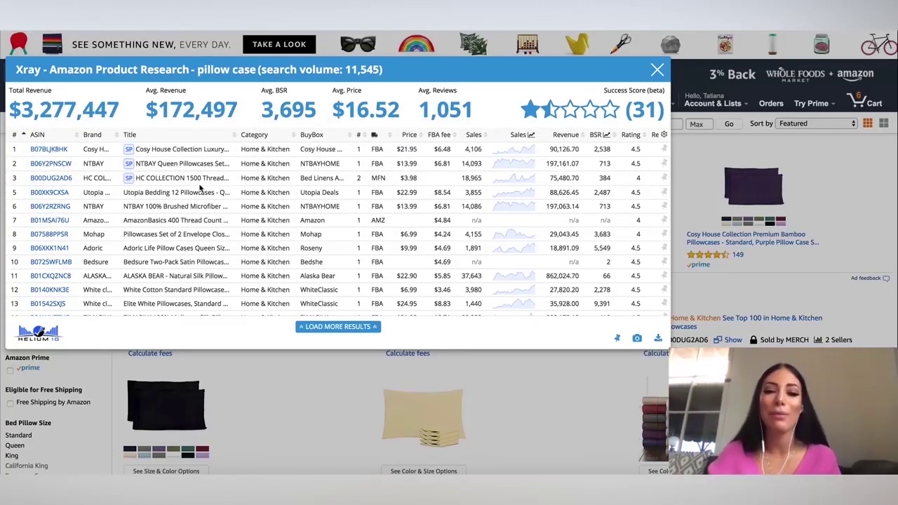
- Load more Xray results and compare the revenue, BSR, rating and review count of the listed pillowcases
{"action": "scroll", "coordinate": [200, 186], "scroll_direction": "down", "scroll_amount": 2}
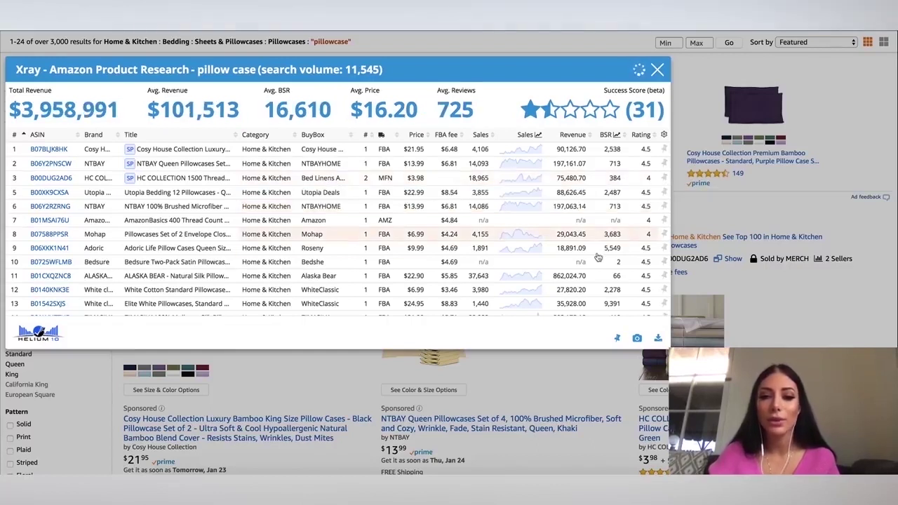
{"action": "scroll", "coordinate": [584, 203], "scroll_direction": "right", "scroll_amount": 2}
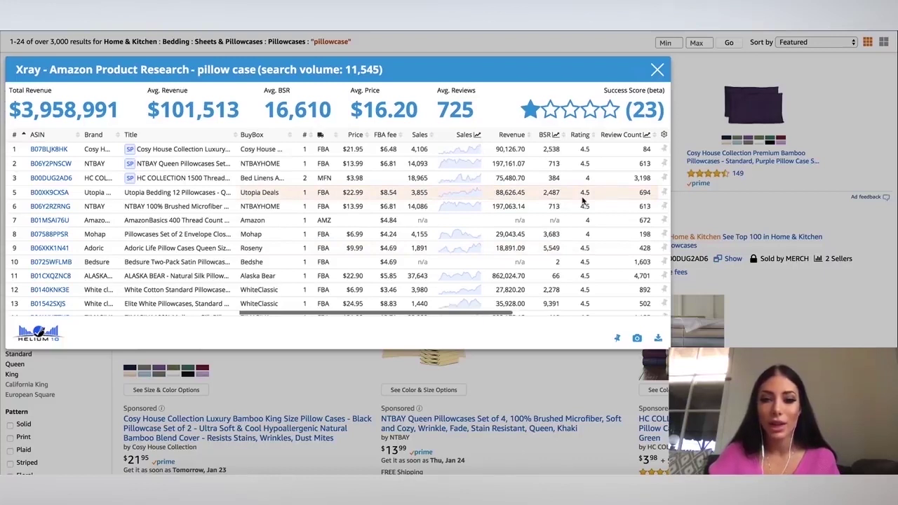
{"action": "scroll", "coordinate": [583, 203], "scroll_direction": "right", "scroll_amount": 1}
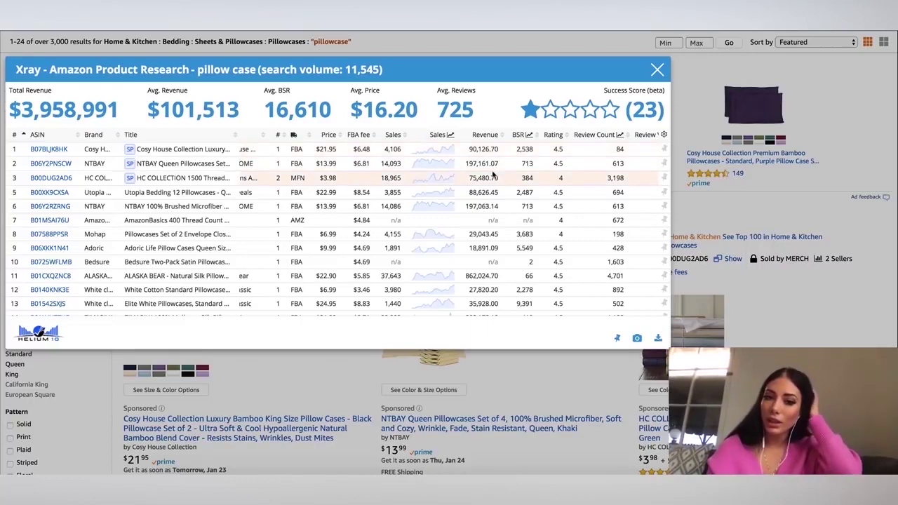
{"action": "scroll", "coordinate": [496, 182], "scroll_direction": "down", "scroll_amount": 1}
{"action": "scroll", "coordinate": [495, 185], "scroll_direction": "down", "scroll_amount": 1}
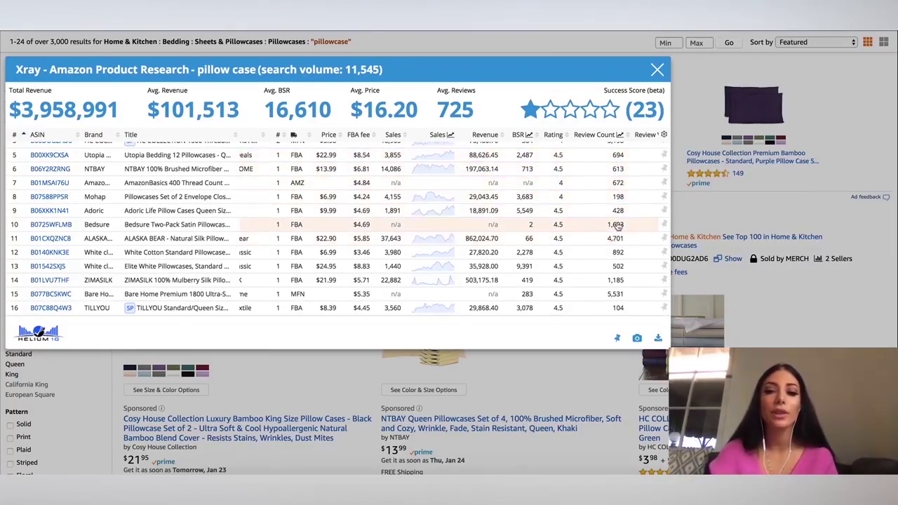
{"action": "scroll", "coordinate": [616, 225], "scroll_direction": "down", "scroll_amount": 2}
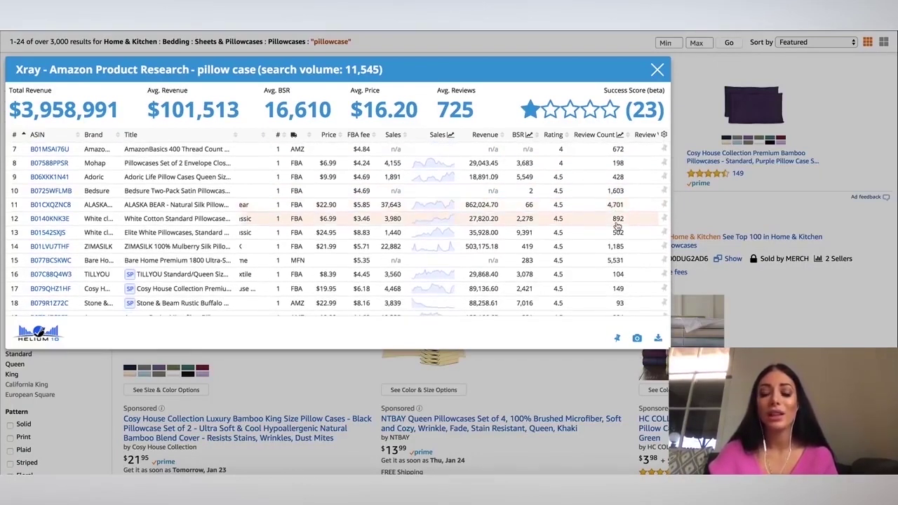
{"action": "scroll", "coordinate": [616, 225], "scroll_direction": "down", "scroll_amount": 1}
{"action": "scroll", "coordinate": [617, 225], "scroll_direction": "down", "scroll_amount": 1}
{"action": "scroll", "coordinate": [618, 227], "scroll_direction": "down", "scroll_amount": 1}
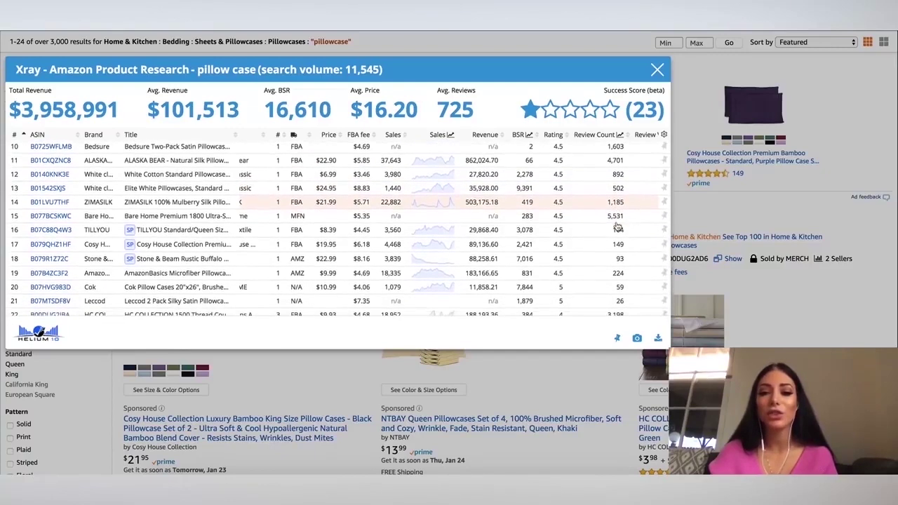
{"action": "scroll", "coordinate": [618, 227], "scroll_direction": "down", "scroll_amount": 1}
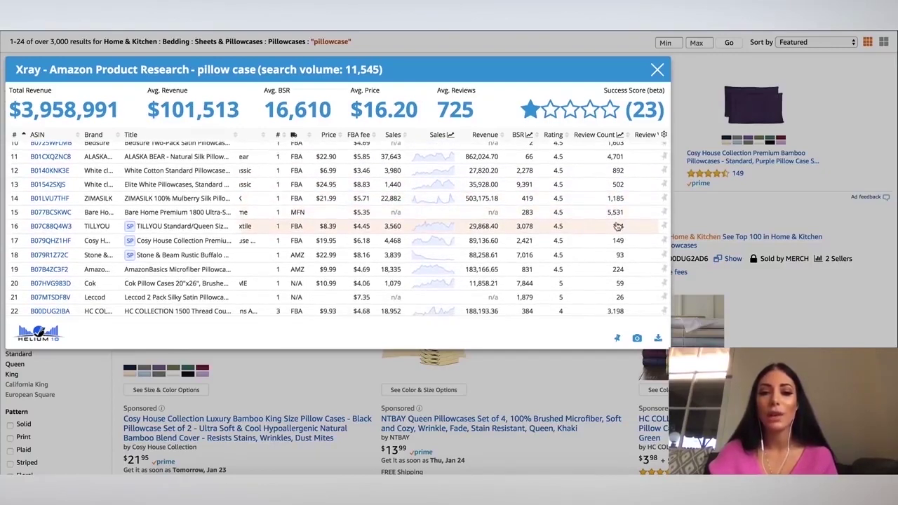
{"action": "scroll", "coordinate": [618, 226], "scroll_direction": "down", "scroll_amount": 1}
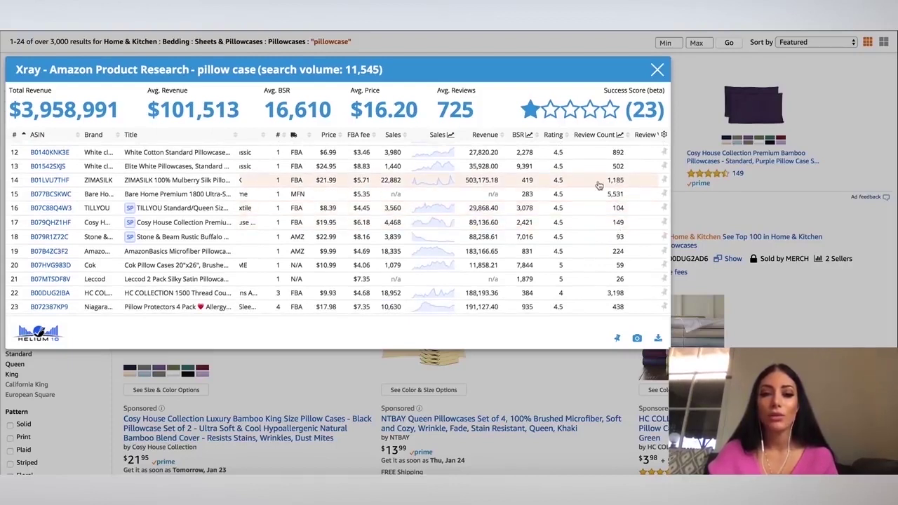
- Examine the ZIMASILK mulberry silk pillowcase's revenue and product preview, then close the Xray report
{"action": "left_click_drag", "start_coordinate": [467, 180], "coordinate": [499, 180]}
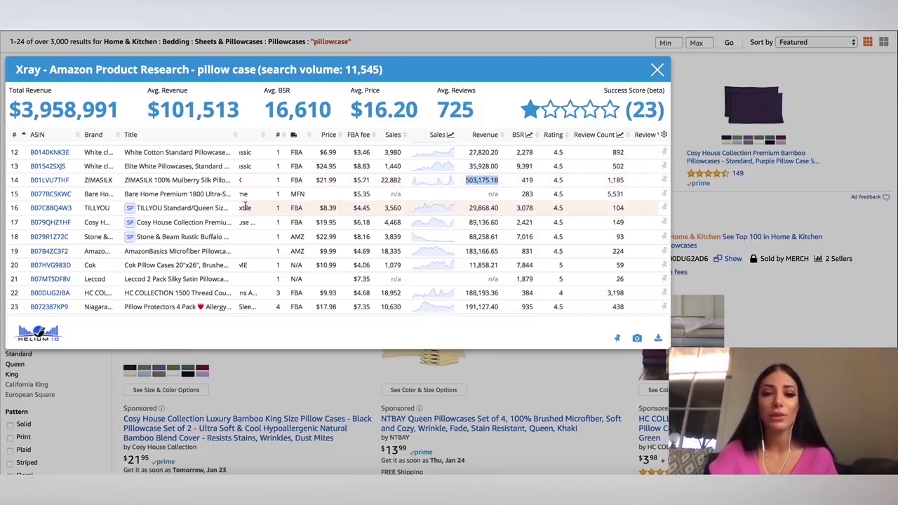
{"action": "mouse_move", "coordinate": [61, 181]}
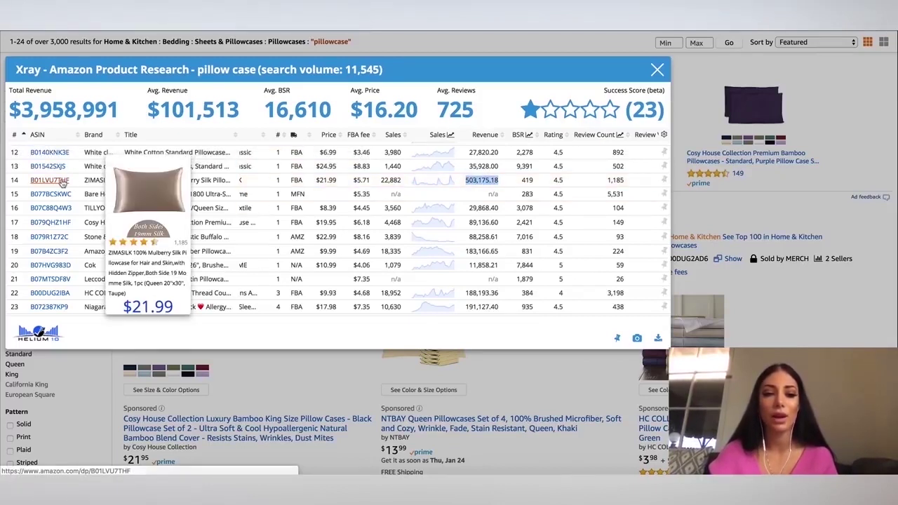
{"action": "scroll", "coordinate": [393, 245], "scroll_direction": "down", "scroll_amount": 2}
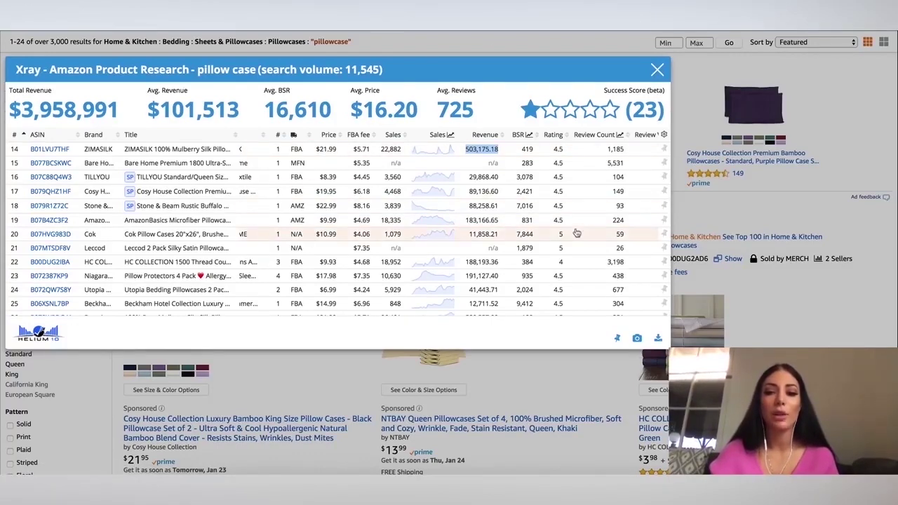
{"action": "scroll", "coordinate": [576, 233], "scroll_direction": "down", "scroll_amount": 1}
{"action": "left_click", "coordinate": [657, 70]}
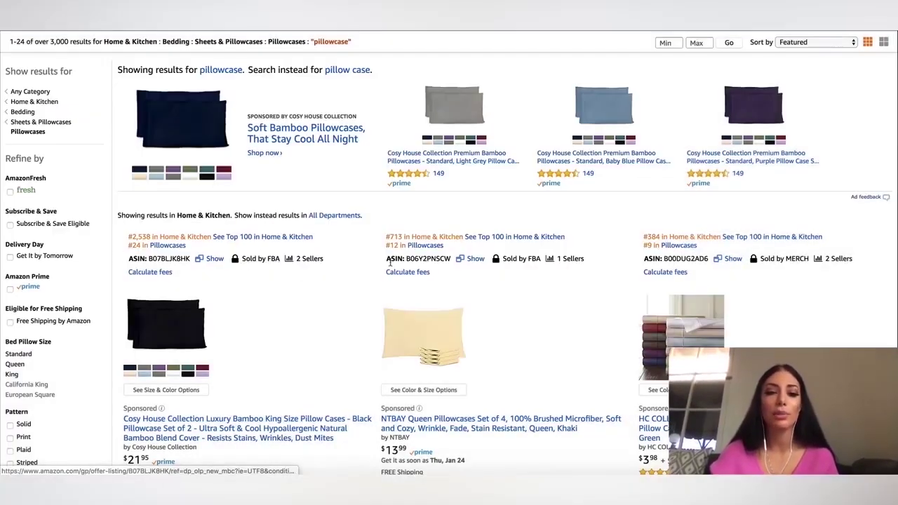
- Switch to the Helium 10 tools site and open the Black Box product research tool
{"action": "scroll", "coordinate": [391, 258], "scroll_direction": "down", "scroll_amount": 4}
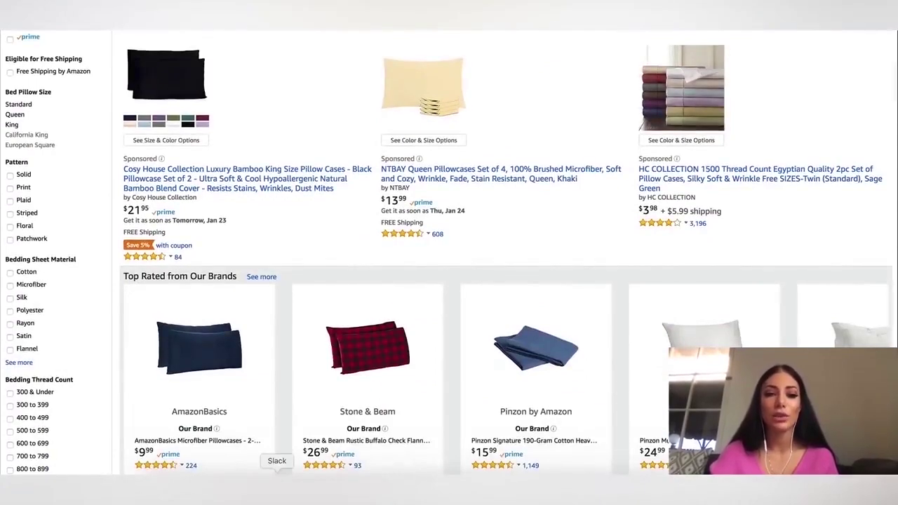
{"action": "scroll", "coordinate": [469, 384], "scroll_direction": "down", "scroll_amount": 5}
{"action": "scroll", "coordinate": [469, 384], "scroll_direction": "up", "scroll_amount": 10}
{"action": "scroll", "coordinate": [469, 384], "scroll_direction": "up", "scroll_amount": 2}
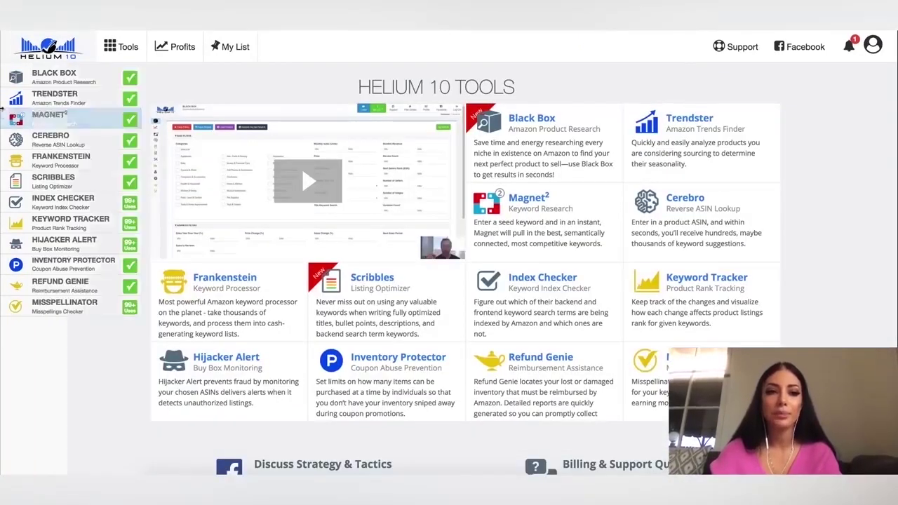
{"action": "left_click", "coordinate": [198, 52]}
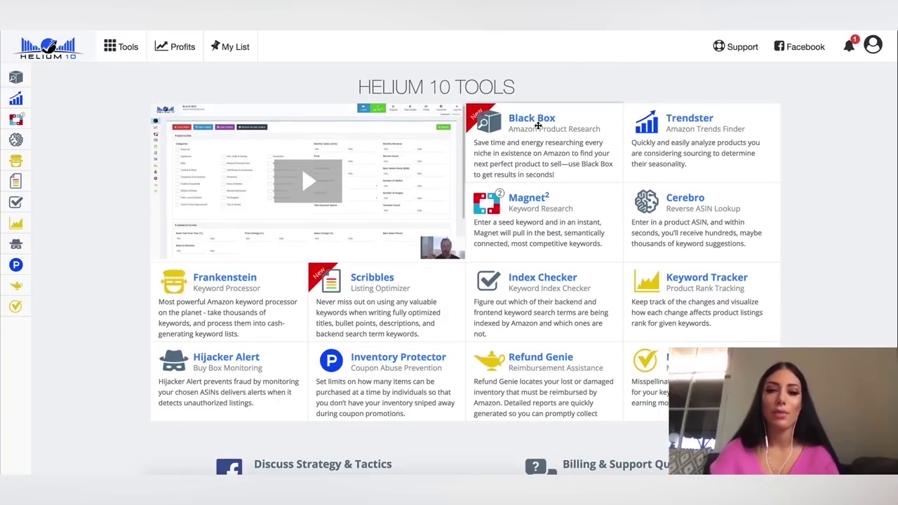
{"action": "mouse_move", "coordinate": [49, 81]}
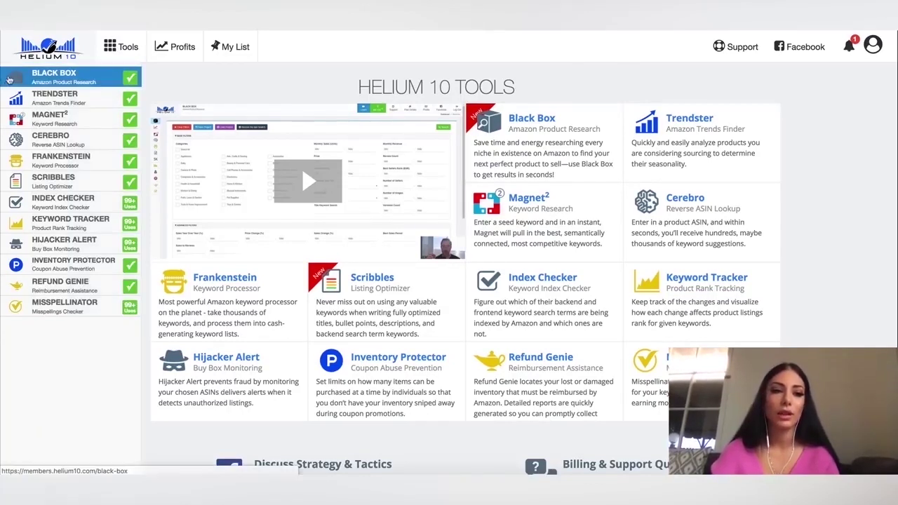
{"action": "left_click", "coordinate": [55, 81]}
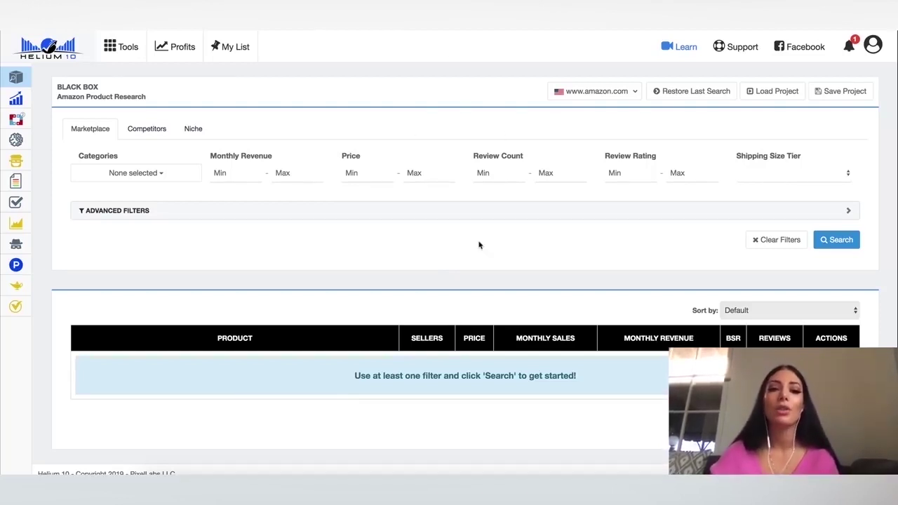
- Filter the Black Box marketplace search to the Beauty & Personal Care category
{"action": "mouse_move", "coordinate": [17, 114]}
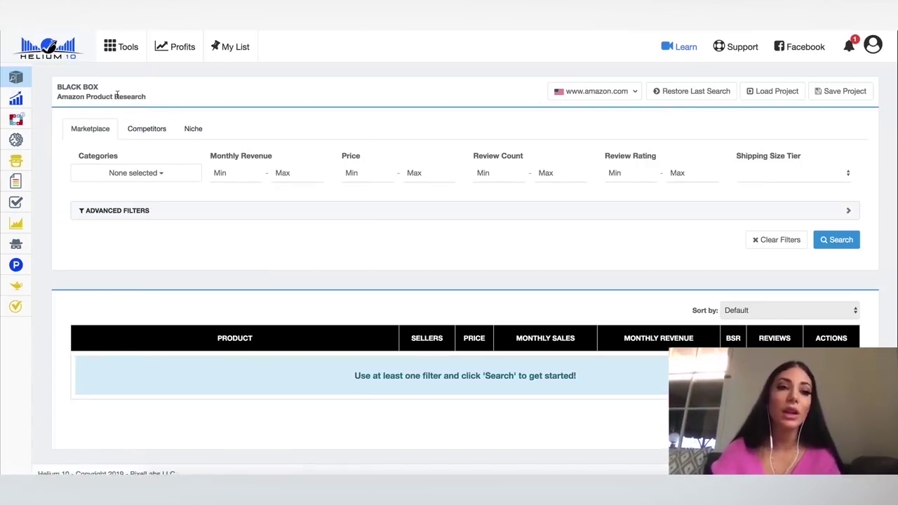
{"action": "left_click", "coordinate": [160, 181]}
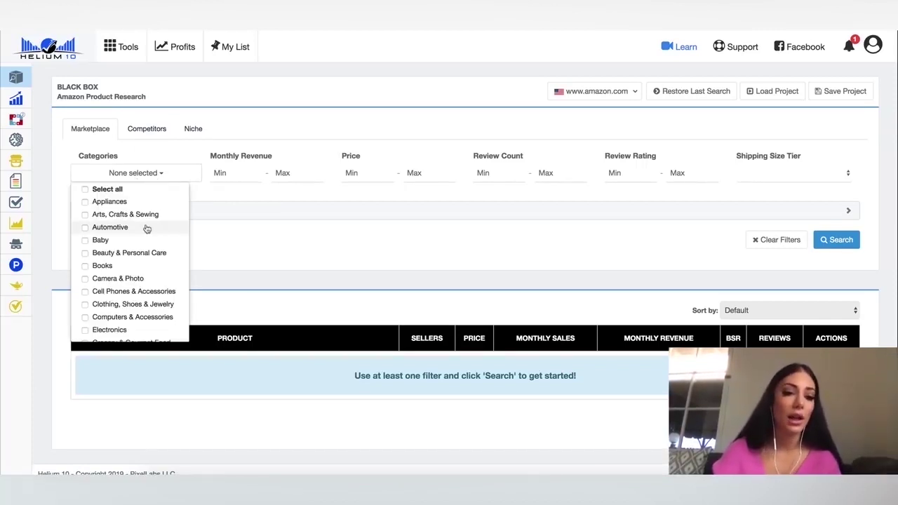
{"action": "scroll", "coordinate": [123, 281], "scroll_direction": "down", "scroll_amount": 1}
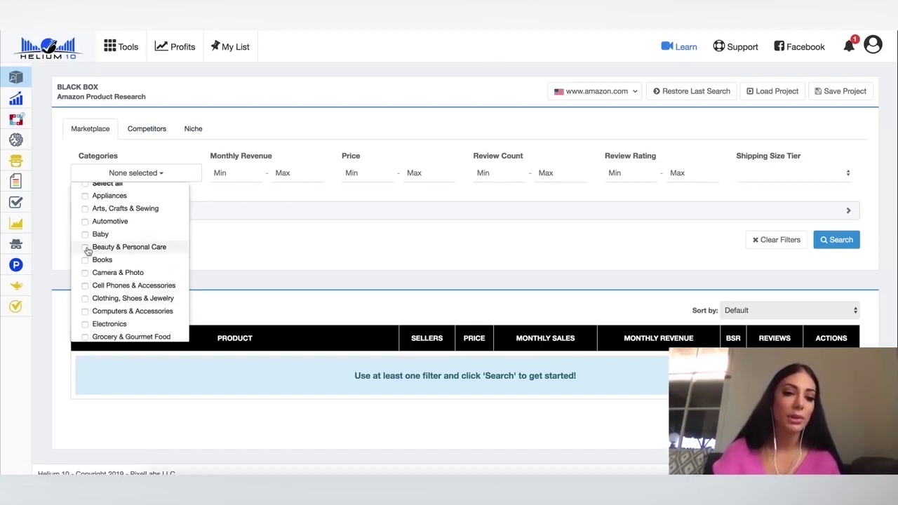
{"action": "left_click", "coordinate": [87, 249]}
{"action": "left_click", "coordinate": [245, 173]}
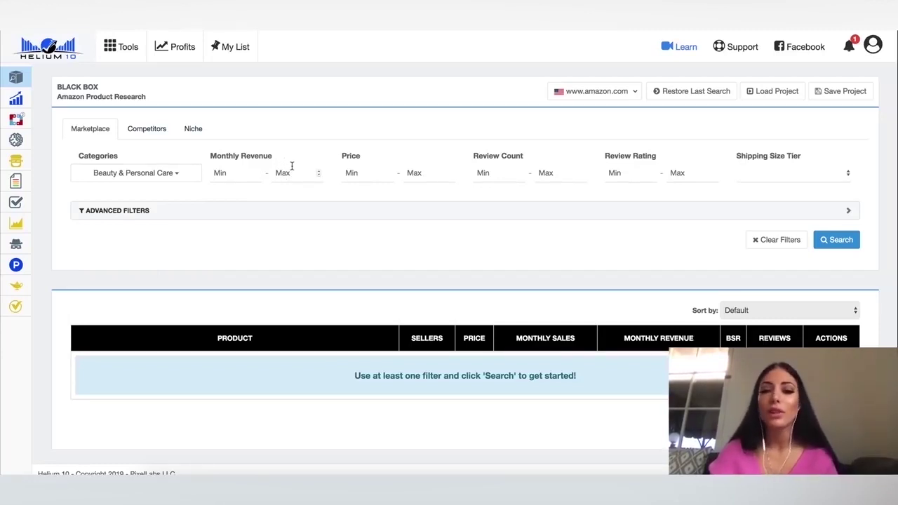
- Set the price filter to a minimum of 19 and a maximum of 60
{"action": "left_click", "coordinate": [379, 173]}
{"action": "type", "text": "19"}
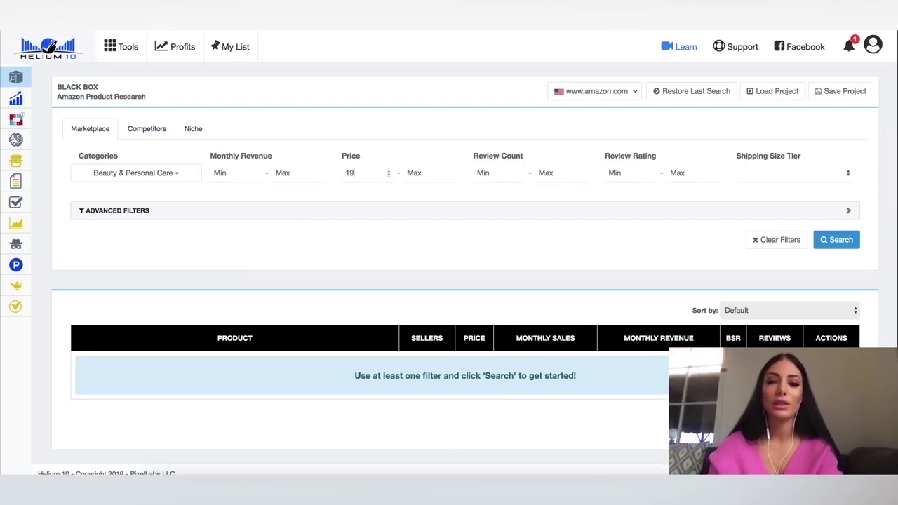
{"action": "left_click", "coordinate": [415, 173]}
{"action": "type", "text": "60"}
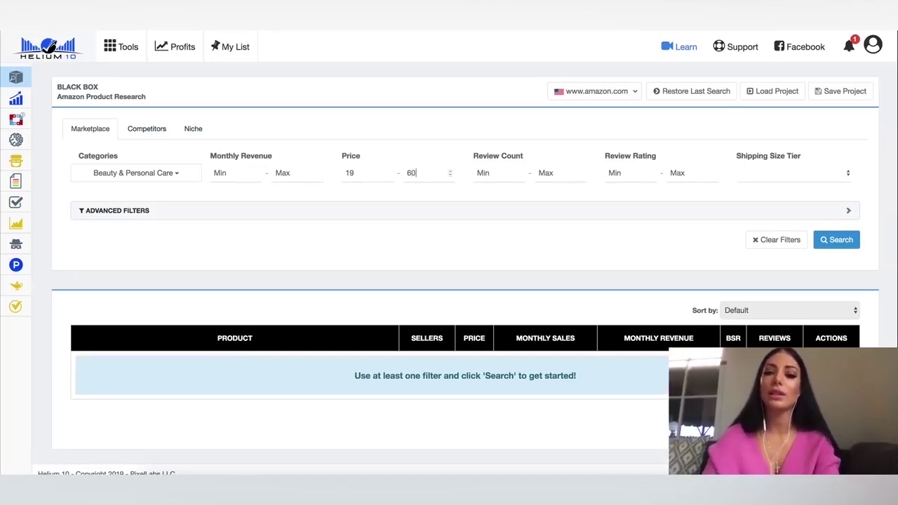
- Limit the review count to a maximum of 300 and set the shipping size tier to Standard Size
{"action": "left_click", "coordinate": [546, 173]}
{"action": "type", "text": "300"}
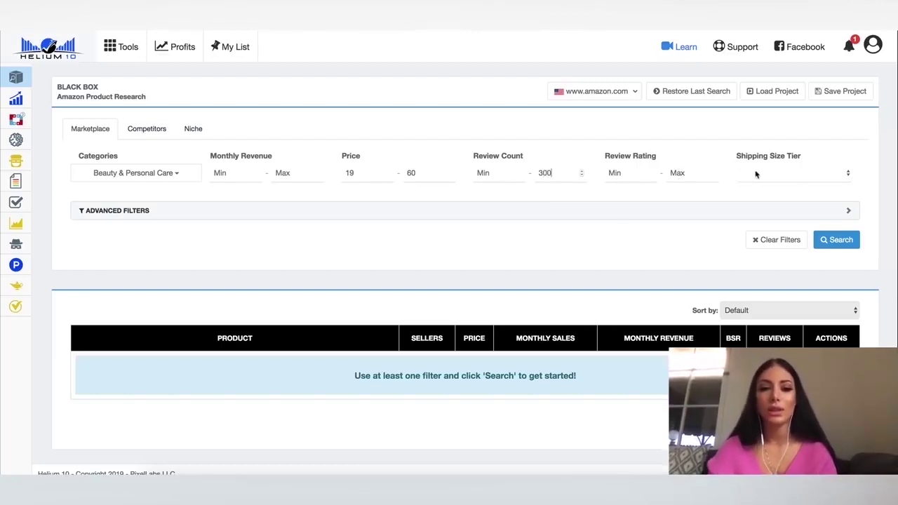
{"action": "left_click", "coordinate": [806, 172]}
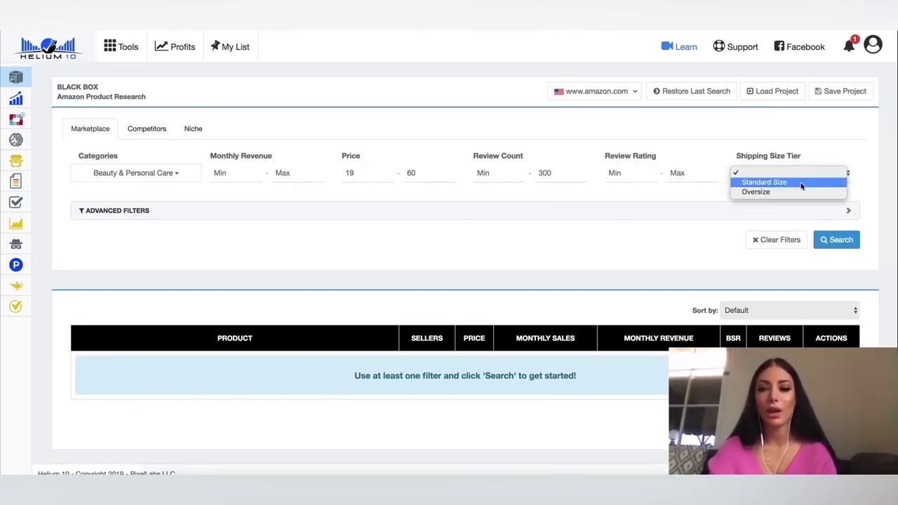
{"action": "left_click", "coordinate": [802, 185]}
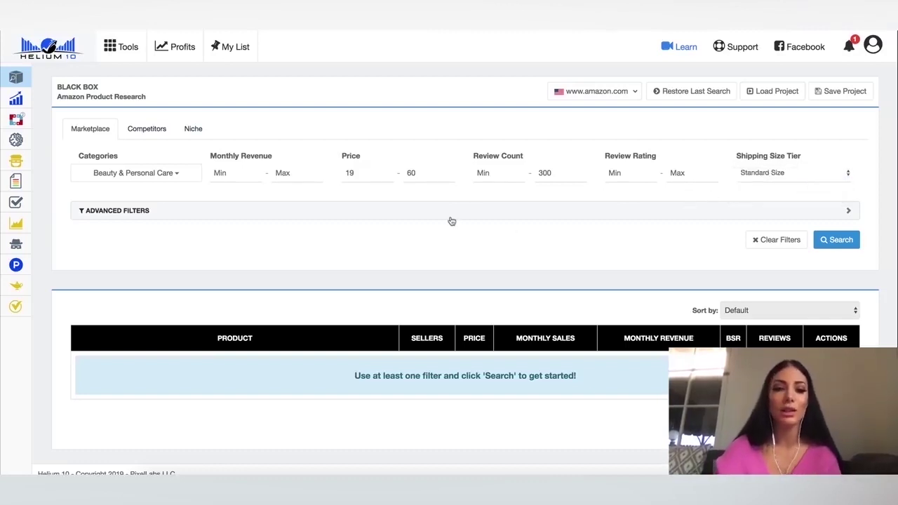
- Expand the advanced filters, run the Black Box search and look through the matching Beauty & Personal Care products
{"action": "left_click", "coordinate": [110, 210]}
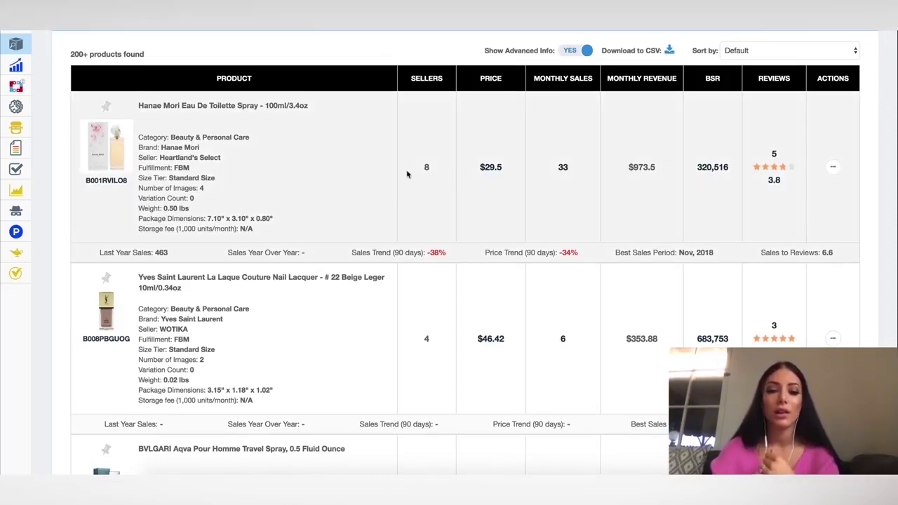
{"action": "scroll", "coordinate": [407, 175], "scroll_direction": "down", "scroll_amount": 8}
{"action": "scroll", "coordinate": [407, 174], "scroll_direction": "down", "scroll_amount": 2}
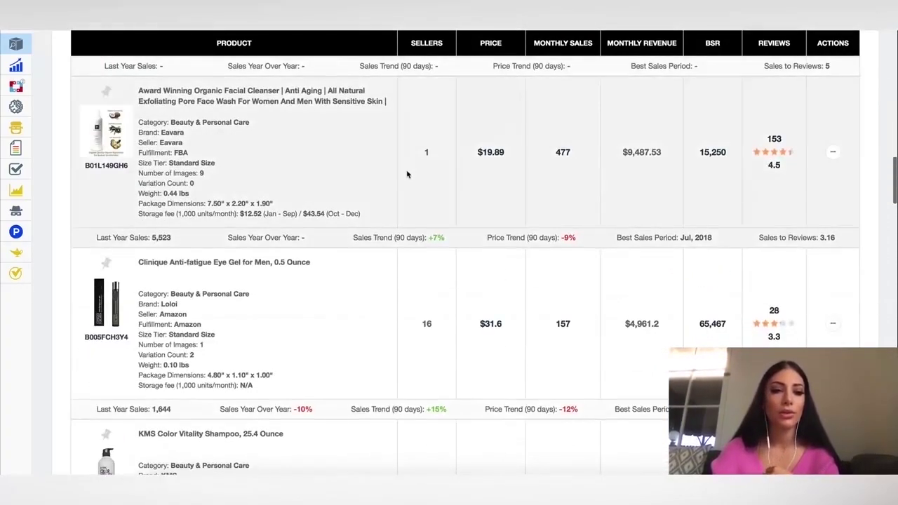
{"action": "scroll", "coordinate": [408, 175], "scroll_direction": "down", "scroll_amount": 6}
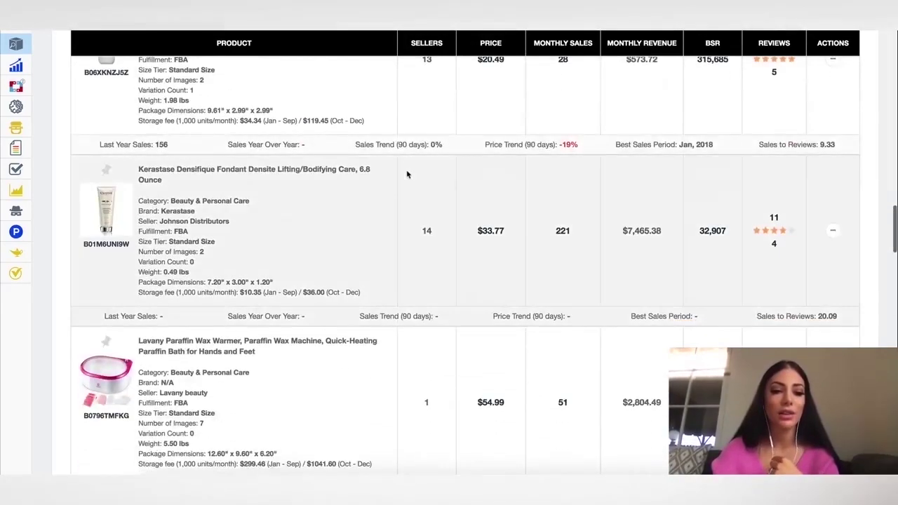
{"action": "scroll", "coordinate": [407, 175], "scroll_direction": "down", "scroll_amount": 6}
{"action": "key", "text": "Home"}
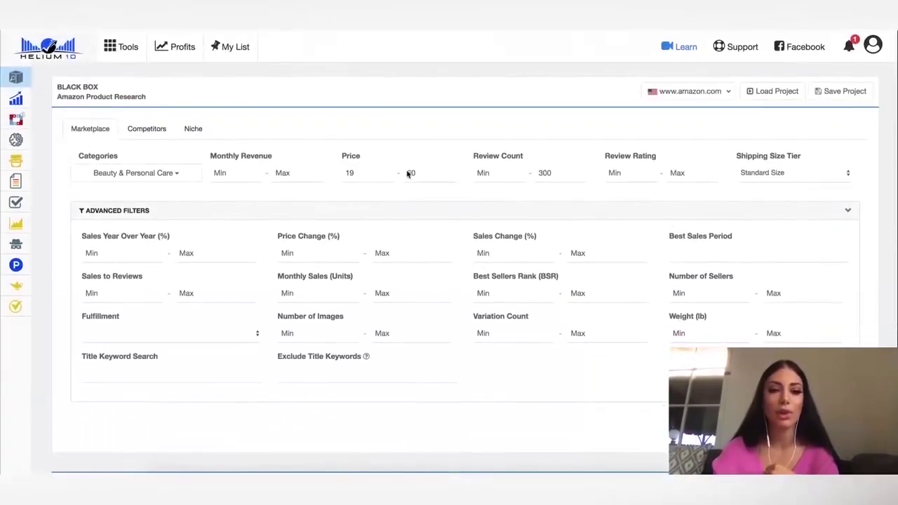
- Open Trendster and run the one-year trend check for the pool float and storage box ASINs
{"action": "left_click", "coordinate": [150, 131]}
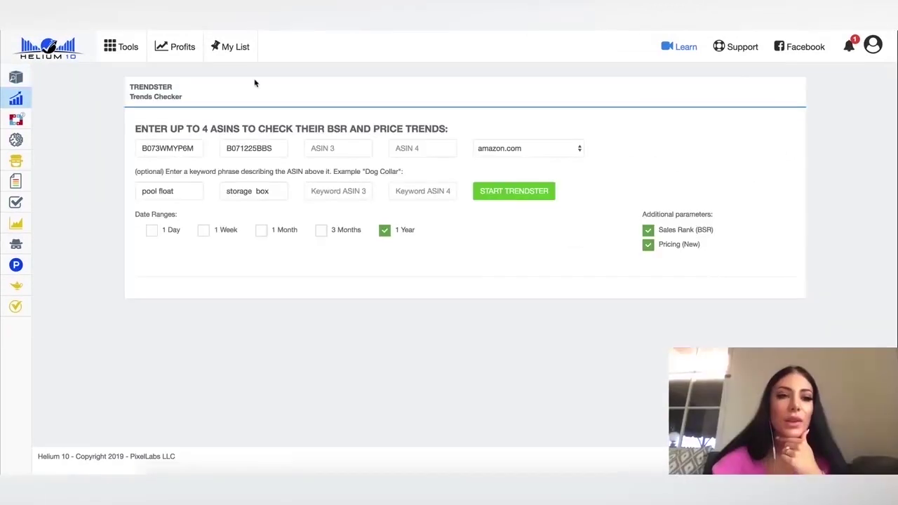
{"action": "mouse_move", "coordinate": [47, 104]}
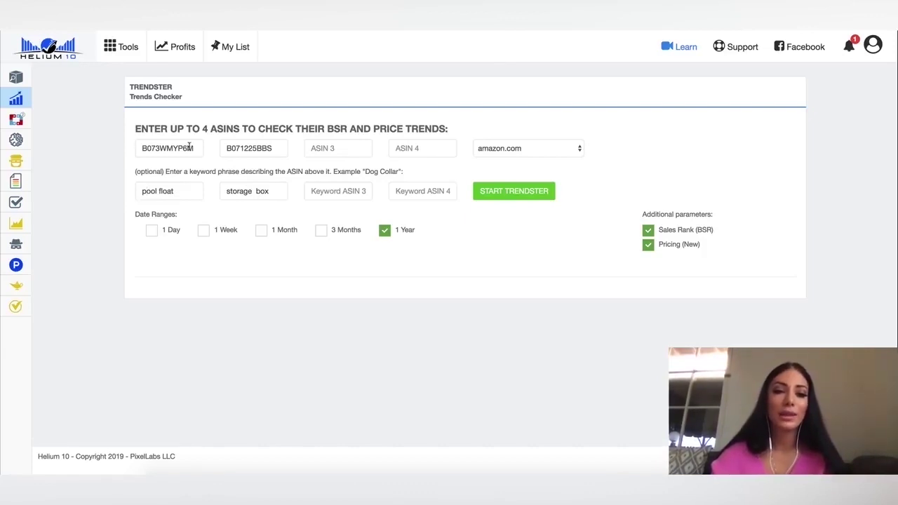
{"action": "left_click", "coordinate": [524, 192]}
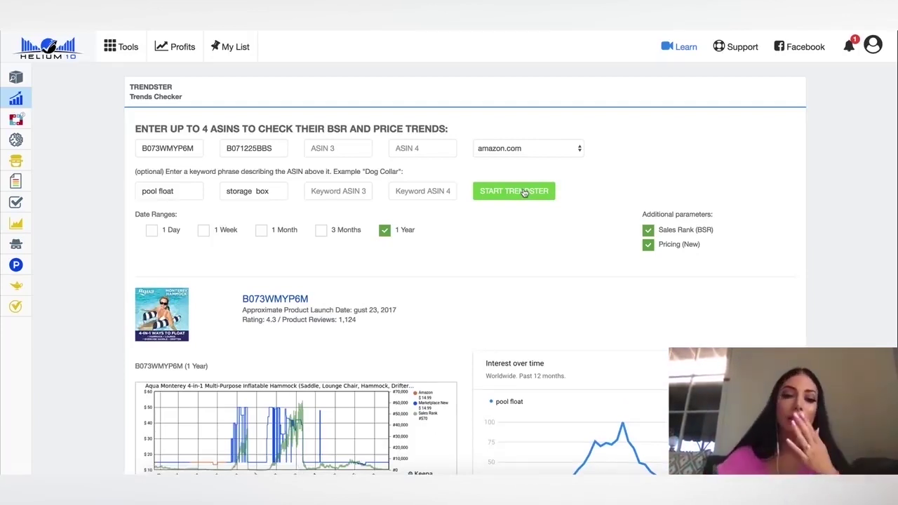
- Examine the one-year Keepa price and sales rank charts for the pool float and the storage cubes
{"action": "scroll", "coordinate": [525, 193], "scroll_direction": "down", "scroll_amount": 3}
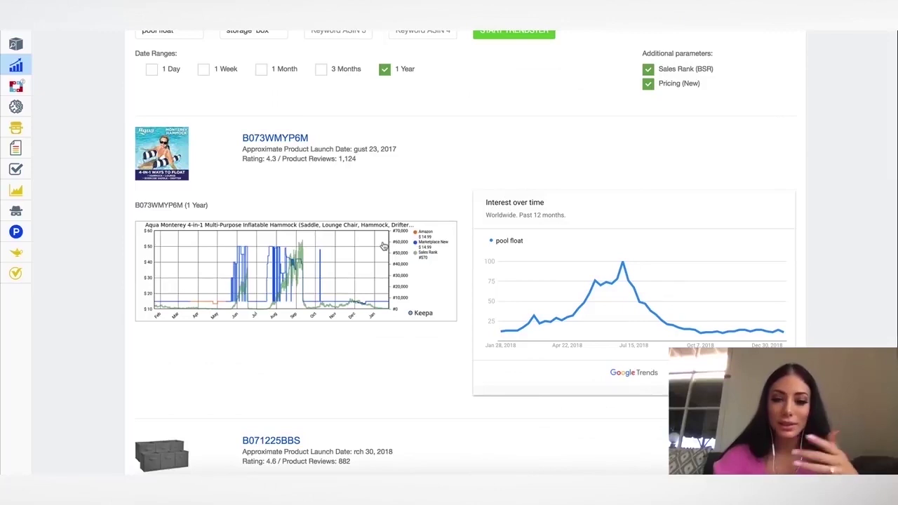
{"action": "scroll", "coordinate": [384, 247], "scroll_direction": "down", "scroll_amount": 2}
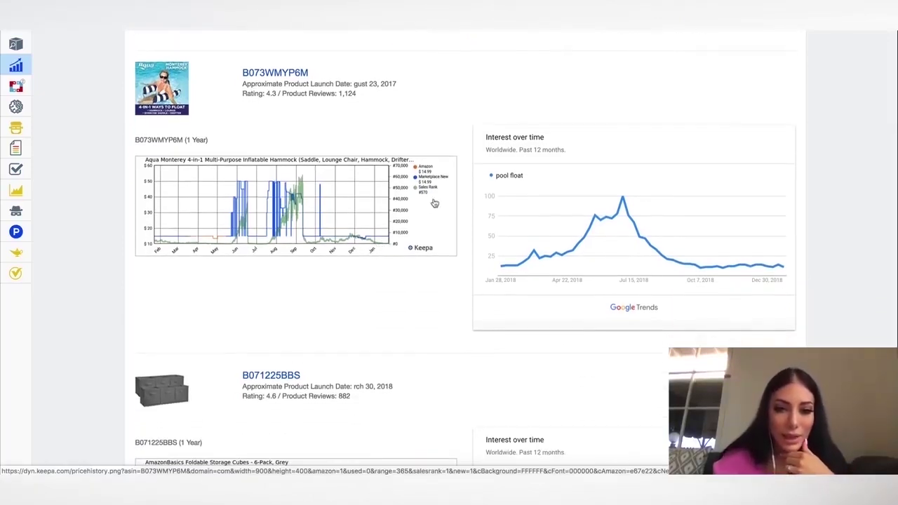
{"action": "scroll", "coordinate": [210, 394], "scroll_direction": "down", "scroll_amount": 4}
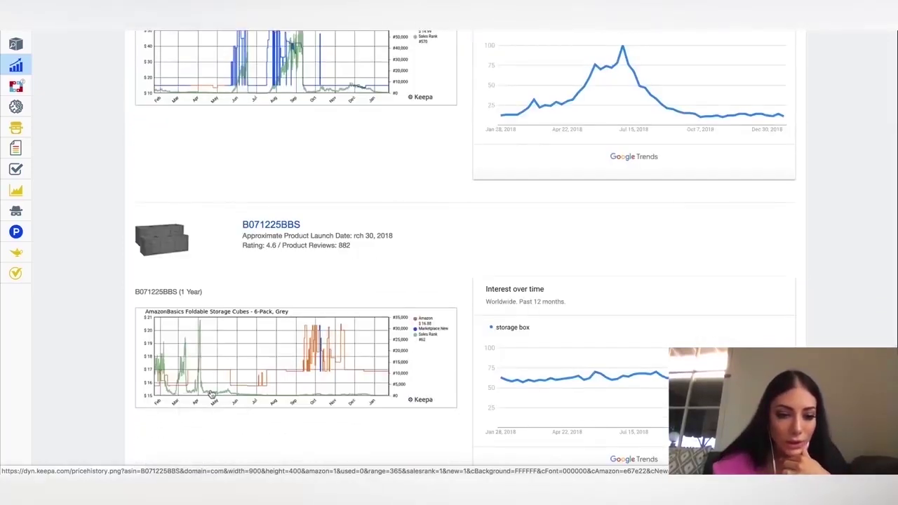
{"action": "scroll", "coordinate": [226, 395], "scroll_direction": "up", "scroll_amount": 1}
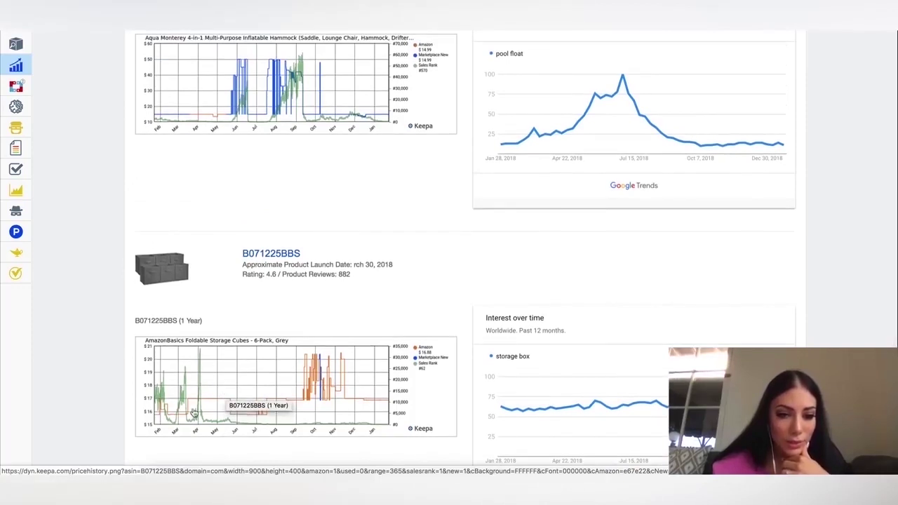
{"action": "scroll", "coordinate": [195, 413], "scroll_direction": "down", "scroll_amount": 1}
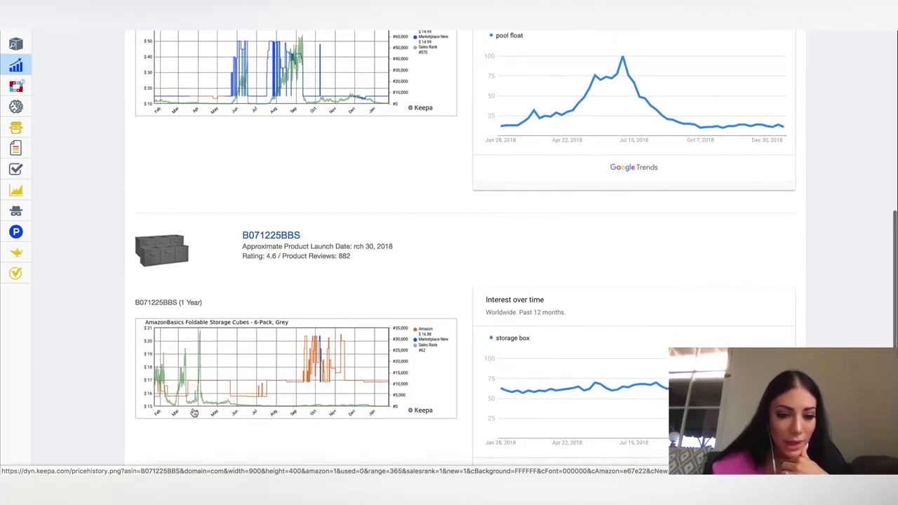
- Compare the Google Trends interest-over-time graphs for pool float and storage box across the past 12 months
{"action": "scroll", "coordinate": [306, 248], "scroll_direction": "up", "scroll_amount": 4}
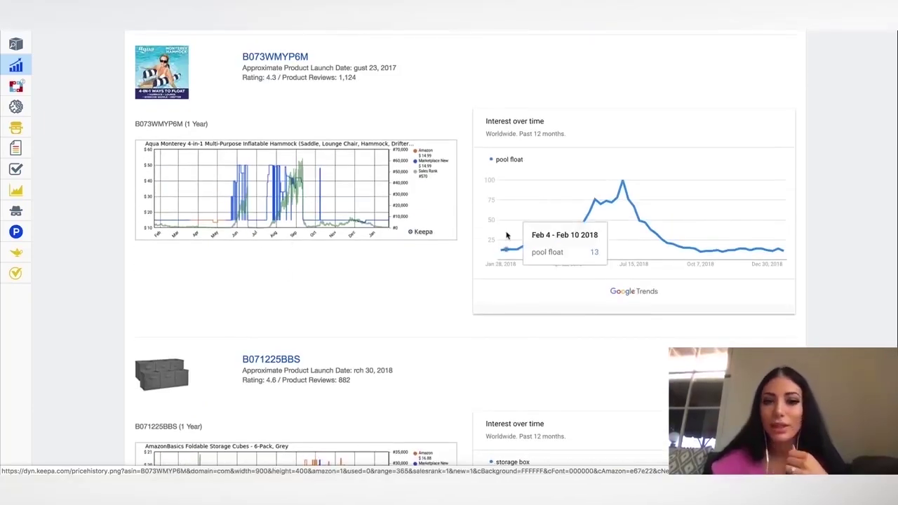
{"action": "scroll", "coordinate": [498, 259], "scroll_direction": "down", "scroll_amount": 1}
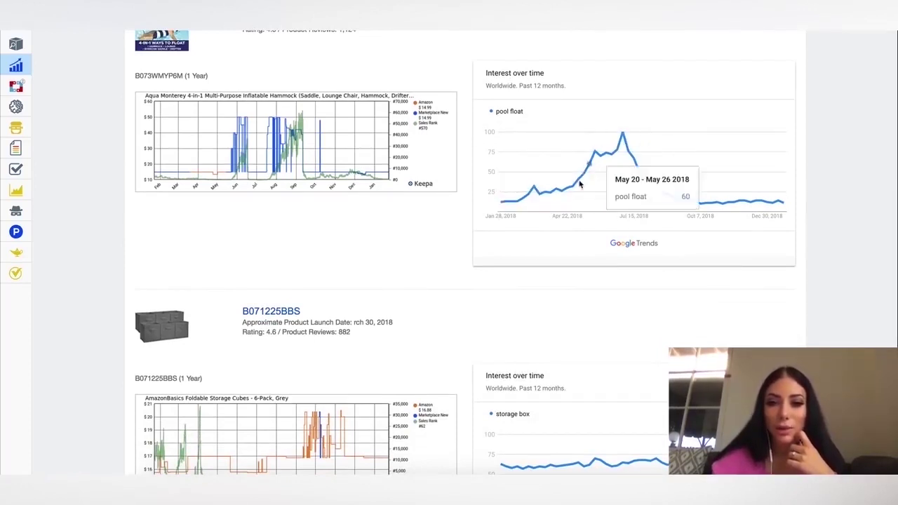
{"action": "scroll", "coordinate": [591, 247], "scroll_direction": "down", "scroll_amount": 1}
{"action": "scroll", "coordinate": [591, 248], "scroll_direction": "down", "scroll_amount": 3}
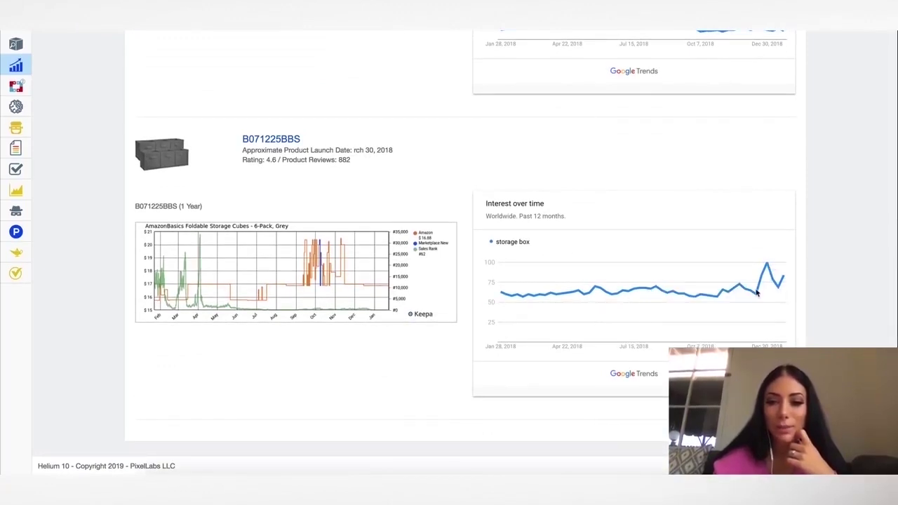
{"action": "scroll", "coordinate": [758, 293], "scroll_direction": "up", "scroll_amount": 2}
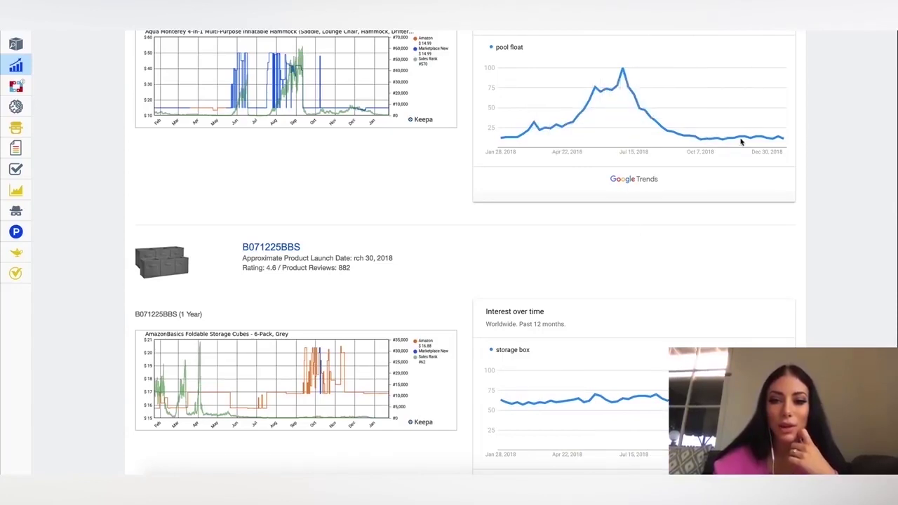
{"action": "scroll", "coordinate": [784, 140], "scroll_direction": "down", "scroll_amount": 2}
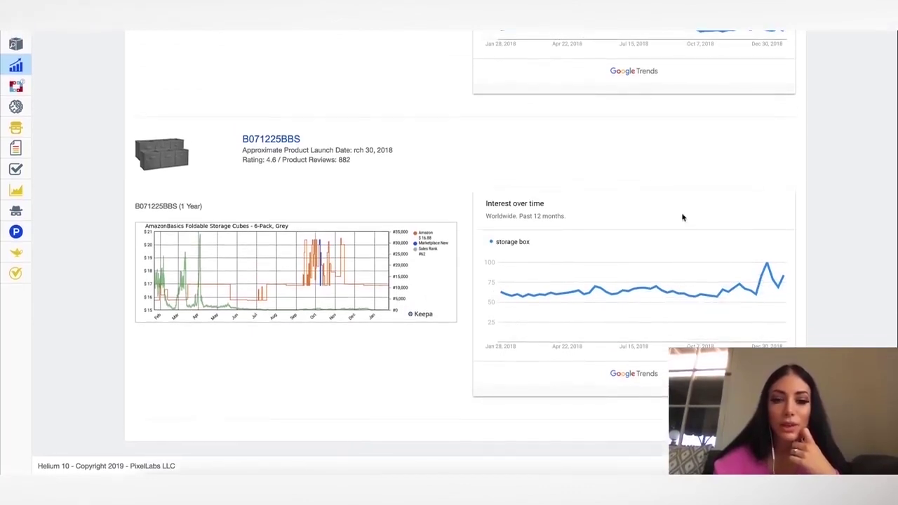
{"action": "scroll", "coordinate": [682, 217], "scroll_direction": "up", "scroll_amount": 9}
{"action": "scroll", "coordinate": [683, 217], "scroll_direction": "down", "scroll_amount": 1}
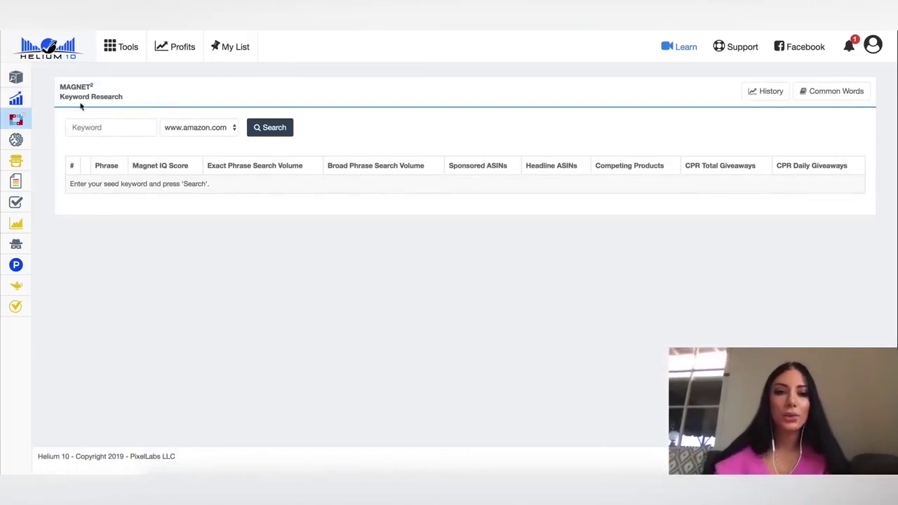
{"action": "mouse_move", "coordinate": [58, 117]}
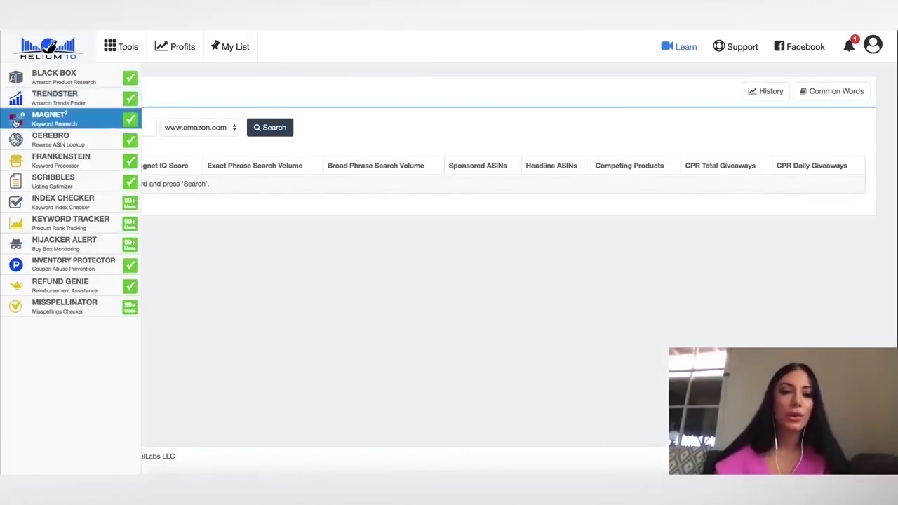
{"action": "left_click", "coordinate": [65, 121]}
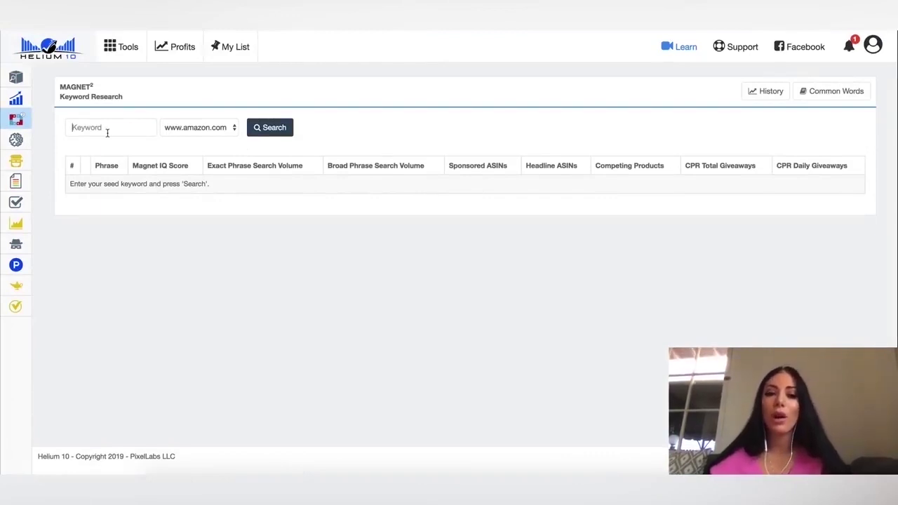
{"action": "left_click", "coordinate": [107, 133]}
{"action": "type", "text": "pool float"}
{"action": "left_click", "coordinate": [213, 128]}
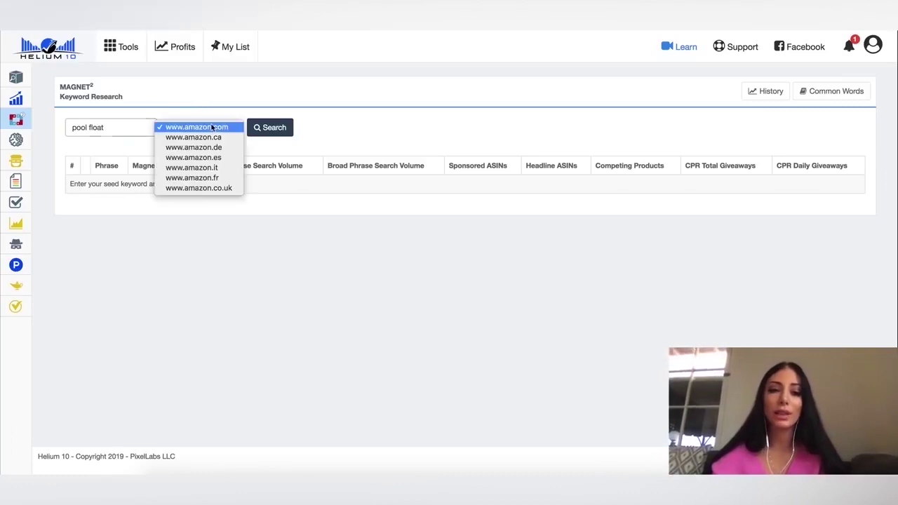
{"action": "left_click", "coordinate": [275, 128]}
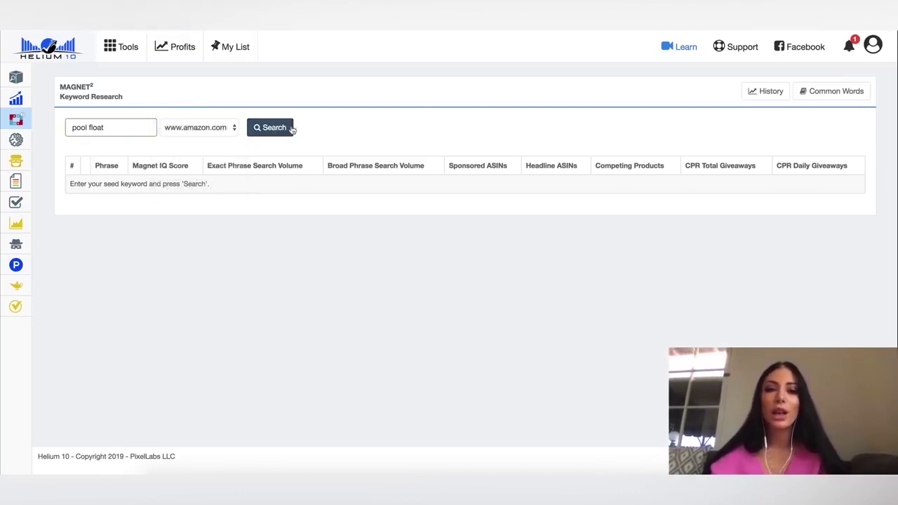
{"action": "left_click", "coordinate": [279, 132]}
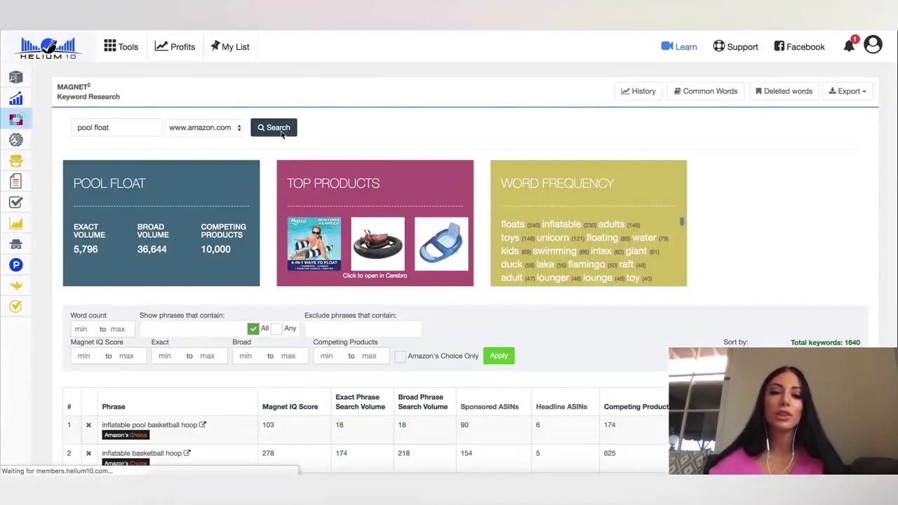
- Review the pool float keyword overview and phrase table, and sort the phrases by Magnet IQ Score from high to low
{"action": "scroll", "coordinate": [106, 210], "scroll_direction": "down", "scroll_amount": 1}
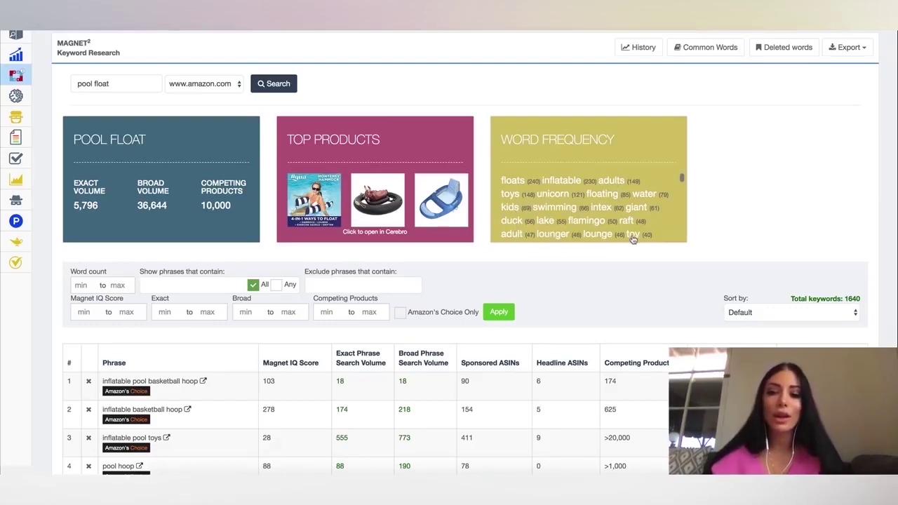
{"action": "scroll", "coordinate": [397, 231], "scroll_direction": "down", "scroll_amount": 3}
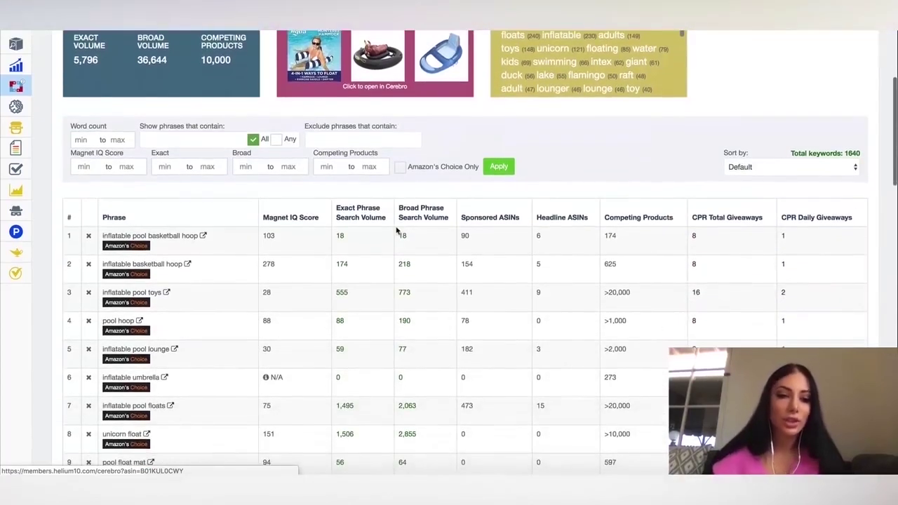
{"action": "scroll", "coordinate": [213, 224], "scroll_direction": "down", "scroll_amount": 2}
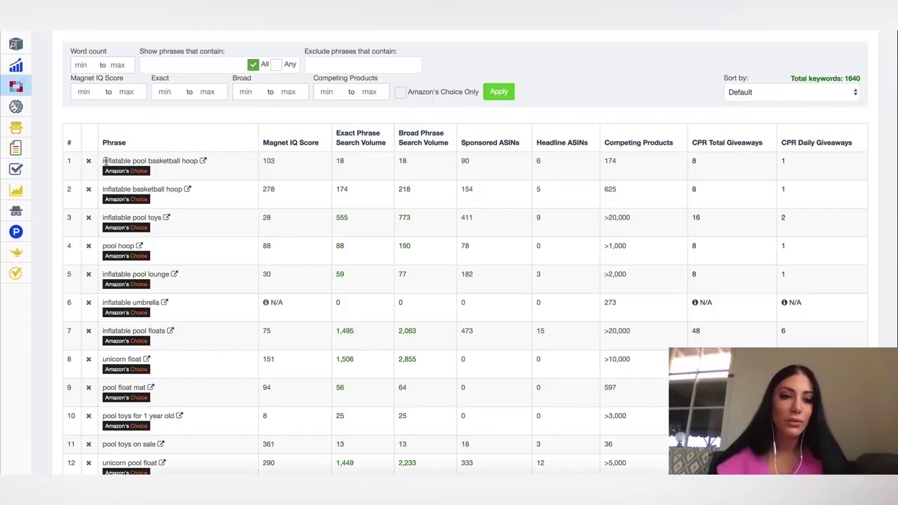
{"action": "left_click_drag", "start_coordinate": [103, 162], "coordinate": [195, 163]}
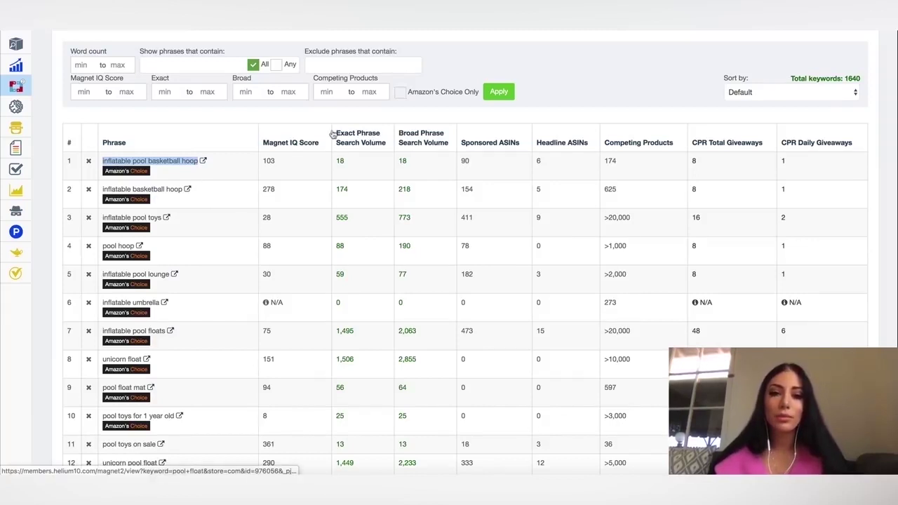
{"action": "left_click", "coordinate": [293, 144]}
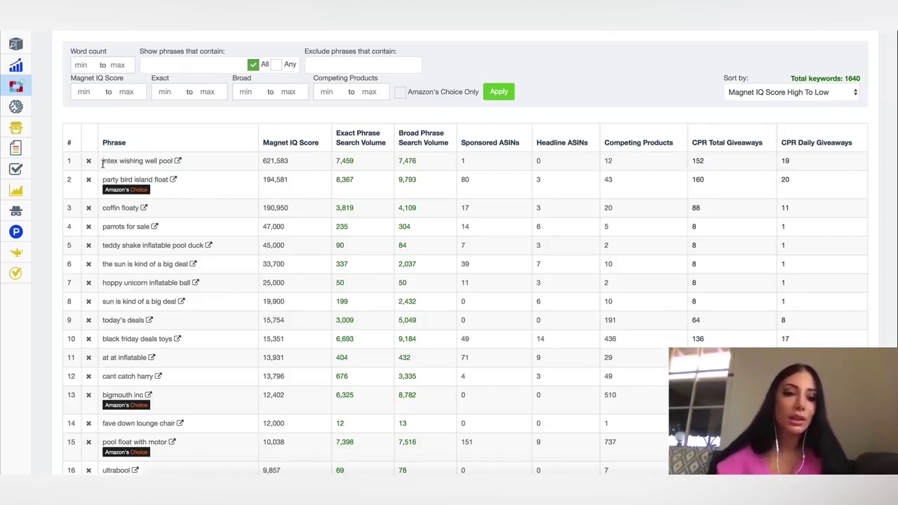
- Examine the phrases with the highest Magnet IQ Scores, starting with "intex wishing well pool"
{"action": "left_click_drag", "start_coordinate": [112, 162], "coordinate": [176, 160]}
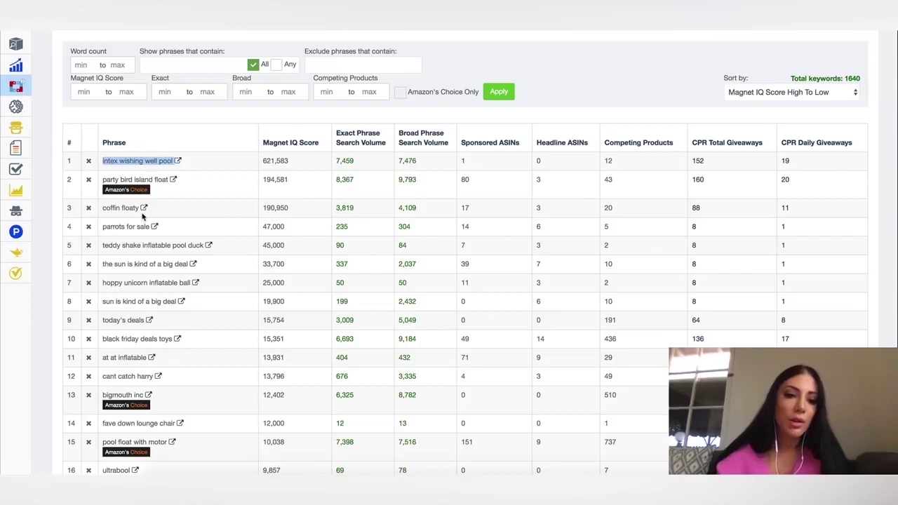
{"action": "scroll", "coordinate": [144, 219], "scroll_direction": "down", "scroll_amount": 1}
{"action": "scroll", "coordinate": [143, 219], "scroll_direction": "down", "scroll_amount": 1}
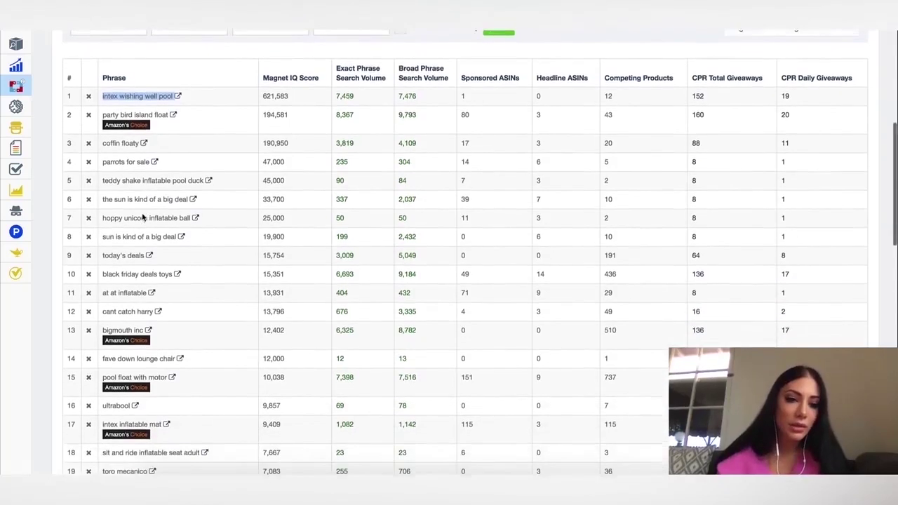
{"action": "scroll", "coordinate": [142, 214], "scroll_direction": "down", "scroll_amount": 1}
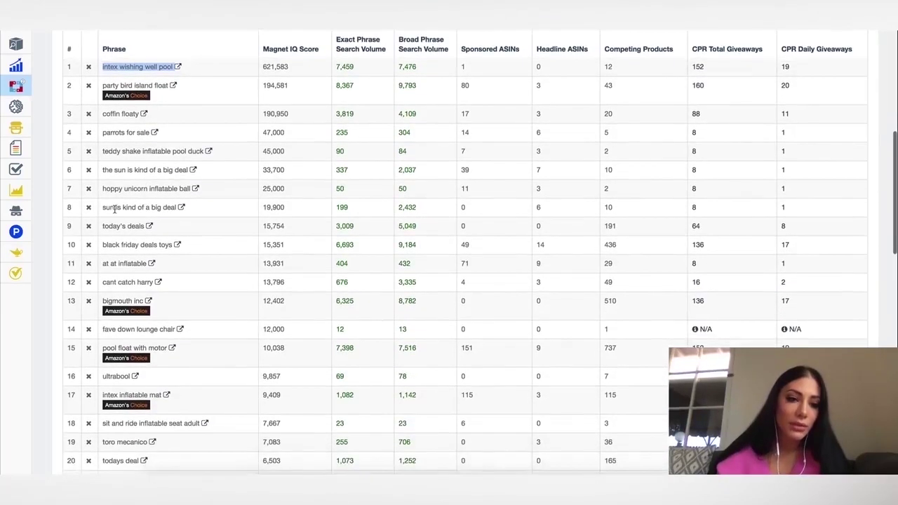
{"action": "scroll", "coordinate": [116, 258], "scroll_direction": "down", "scroll_amount": 1}
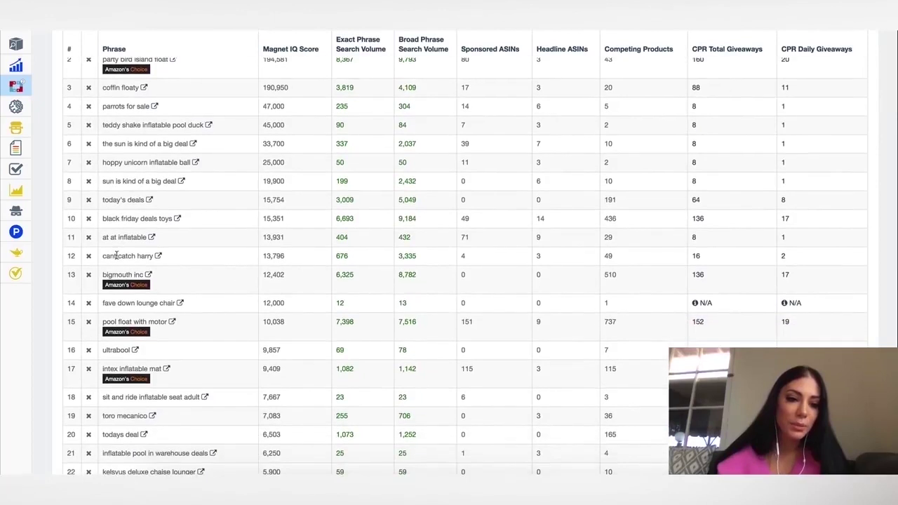
- Examine the phrases further down the Magnet IQ Score ranking, highlighting "inflatable pool in warehouse deals", "pool flooties" and "pool basketball hoop"
{"action": "scroll", "coordinate": [116, 257], "scroll_direction": "down", "scroll_amount": 1}
{"action": "scroll", "coordinate": [117, 256], "scroll_direction": "down", "scroll_amount": 2}
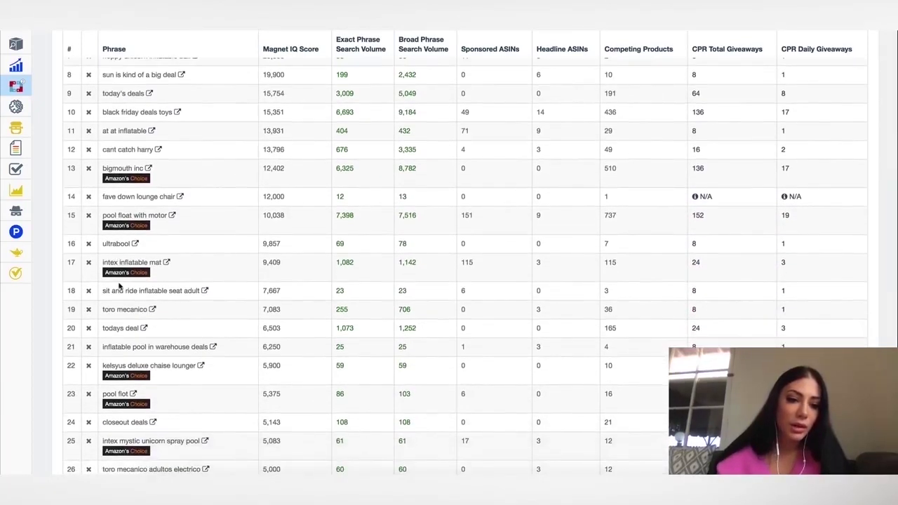
{"action": "scroll", "coordinate": [118, 260], "scroll_direction": "down", "scroll_amount": 2}
{"action": "scroll", "coordinate": [120, 285], "scroll_direction": "down", "scroll_amount": 2}
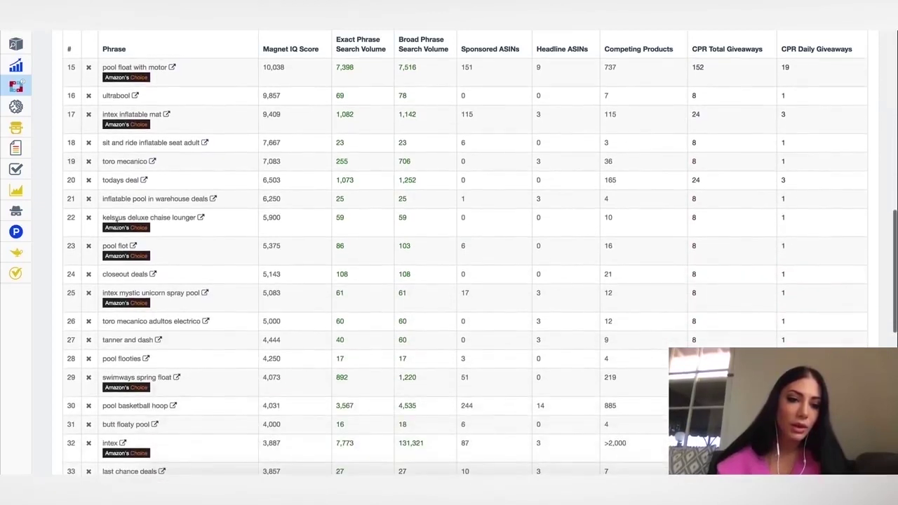
{"action": "left_click_drag", "start_coordinate": [102, 199], "coordinate": [209, 199]}
{"action": "scroll", "coordinate": [161, 260], "scroll_direction": "down", "scroll_amount": 2}
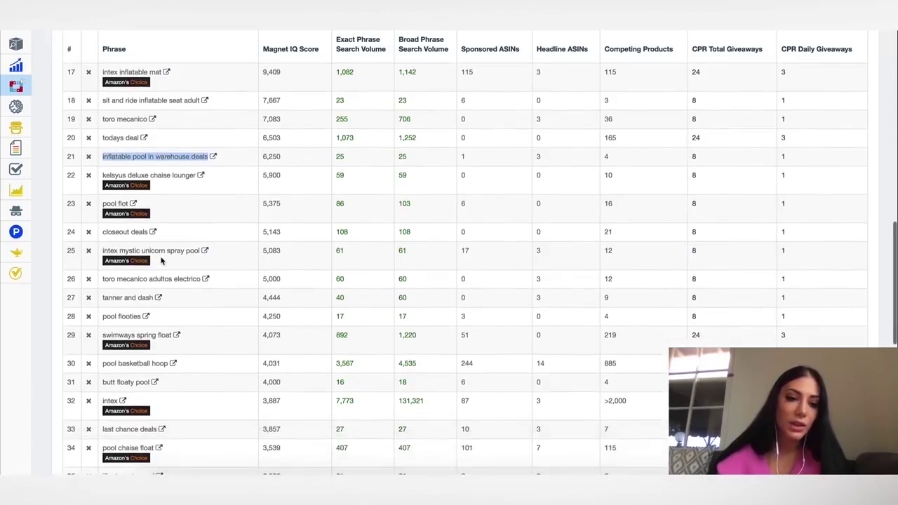
{"action": "left_click_drag", "start_coordinate": [104, 291], "coordinate": [147, 290]}
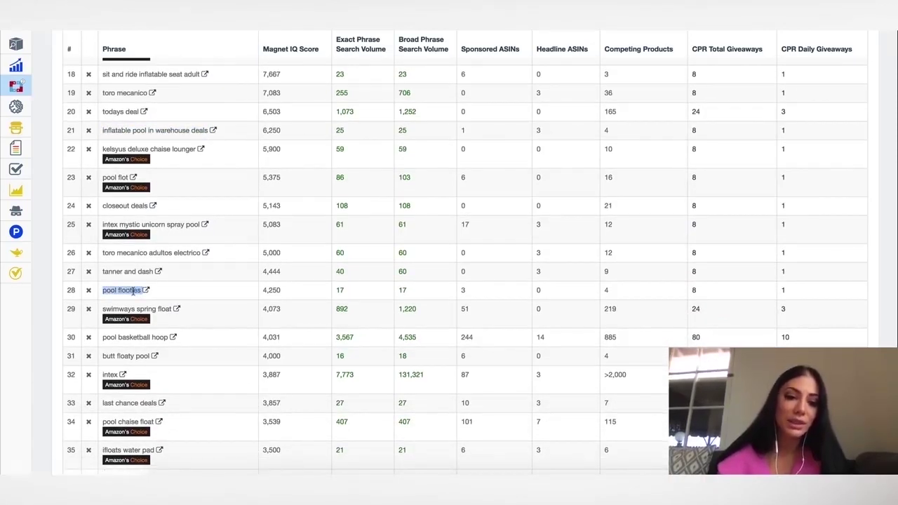
{"action": "scroll", "coordinate": [125, 293], "scroll_direction": "down", "scroll_amount": 1}
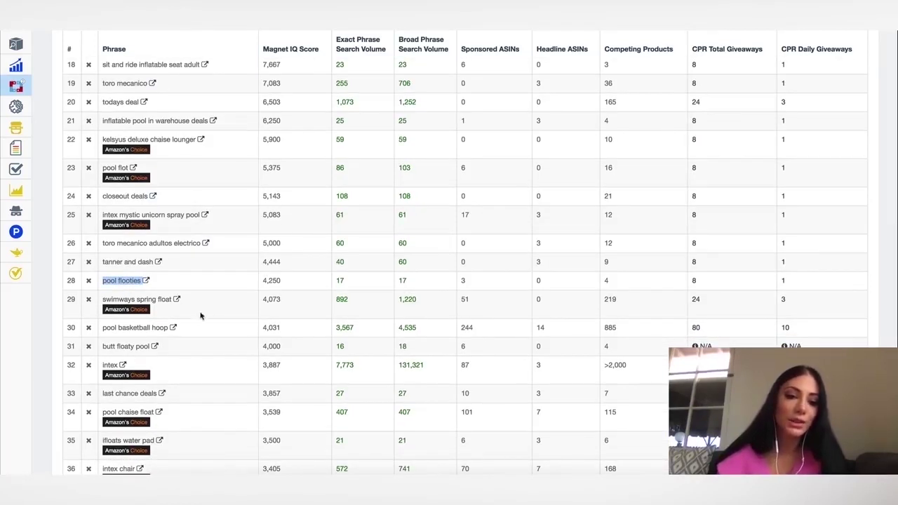
{"action": "left_click_drag", "start_coordinate": [102, 328], "coordinate": [168, 327]}
- Sort the pool float phrases by exact search volume from high to low and review the top phrases
{"action": "scroll", "coordinate": [164, 327], "scroll_direction": "up", "scroll_amount": 1}
{"action": "scroll", "coordinate": [164, 326], "scroll_direction": "up", "scroll_amount": 15}
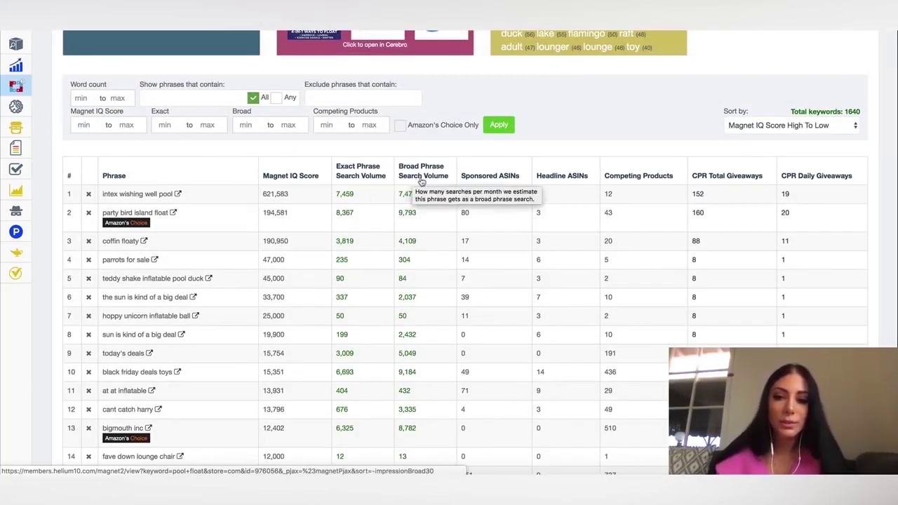
{"action": "scroll", "coordinate": [421, 181], "scroll_direction": "up", "scroll_amount": 1}
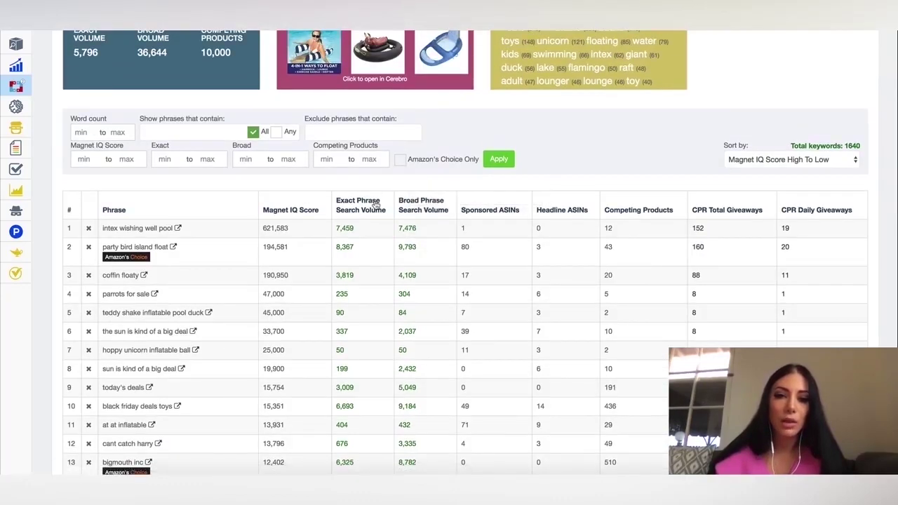
{"action": "left_click", "coordinate": [376, 203]}
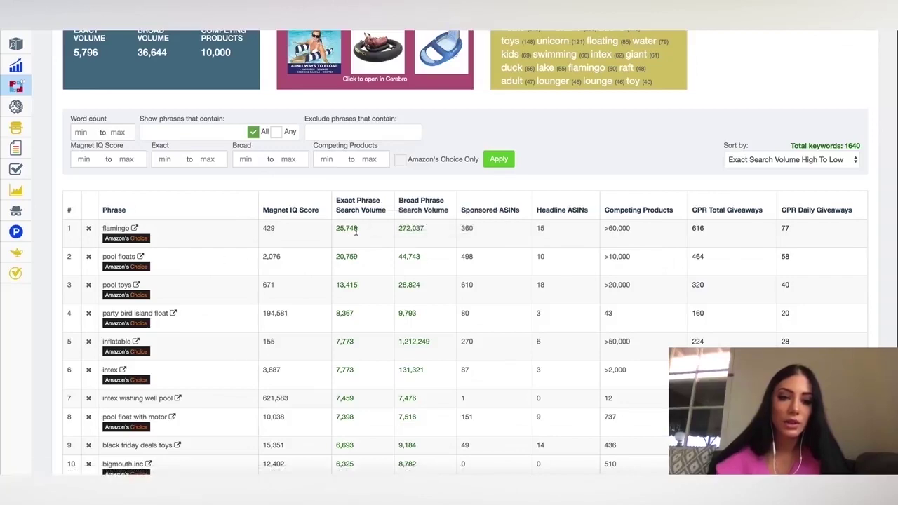
{"action": "scroll", "coordinate": [356, 232], "scroll_direction": "down", "scroll_amount": 1}
{"action": "scroll", "coordinate": [356, 236], "scroll_direction": "up", "scroll_amount": 3}
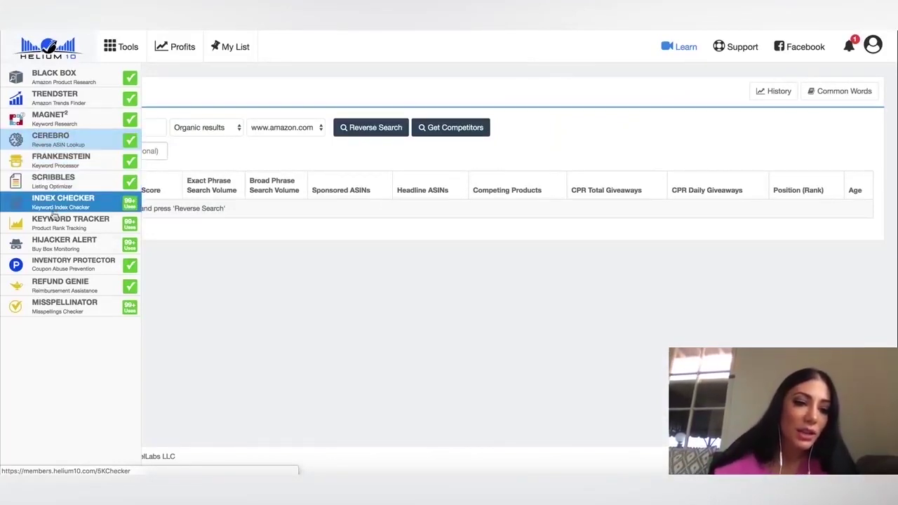
- Open the Helium 10 Tools overview page and look over the descriptions of the available tools
{"action": "left_click", "coordinate": [45, 93]}
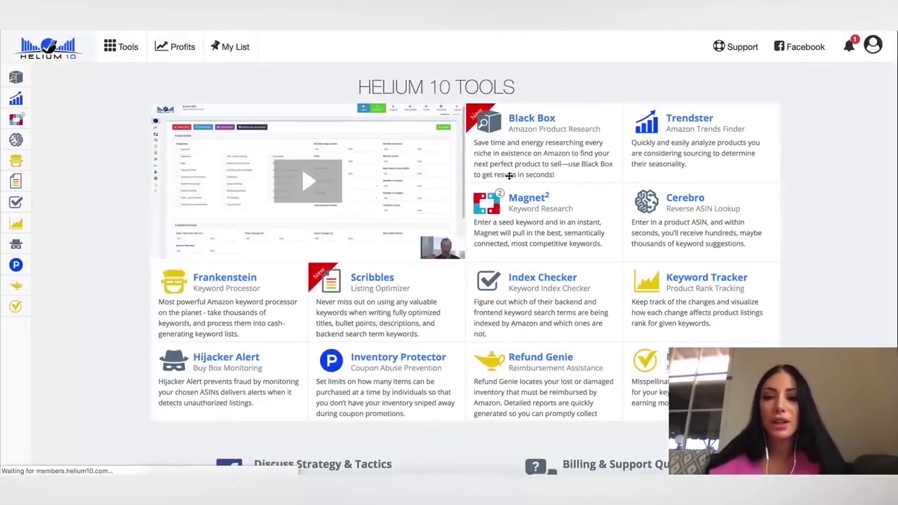
{"action": "scroll", "coordinate": [632, 225], "scroll_direction": "down", "scroll_amount": 1}
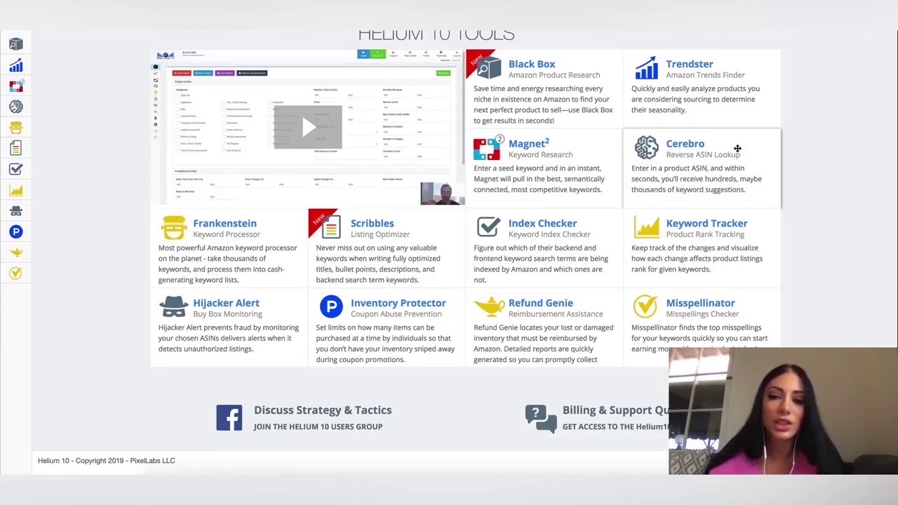
{"action": "scroll", "coordinate": [422, 288], "scroll_direction": "up", "scroll_amount": 2}
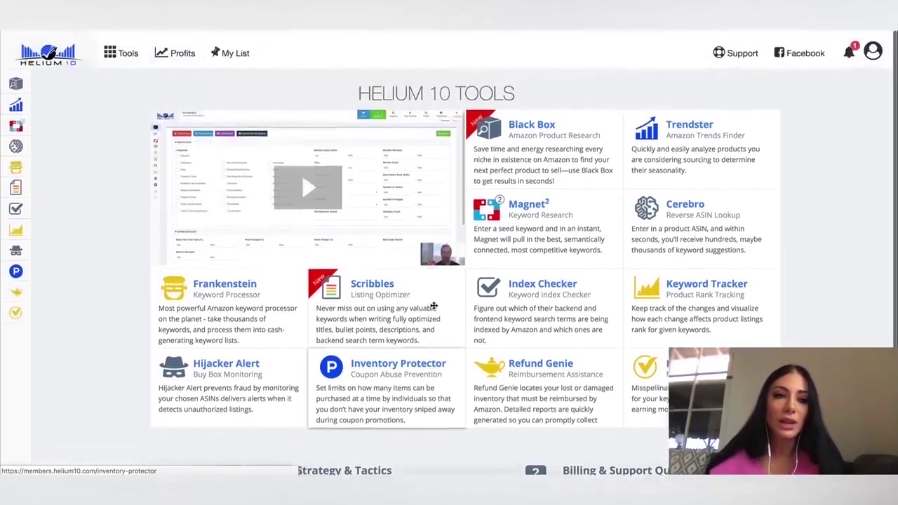